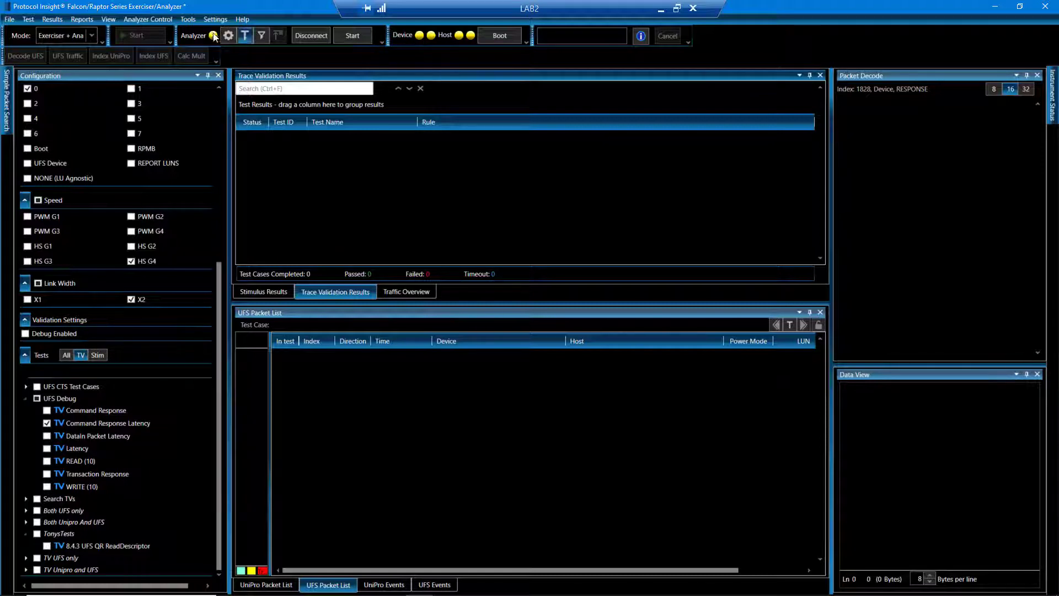
# Review the analyzer's connected link widths for device and host, the capture type options and the instrument memory depth
pyautogui.click(229, 37)
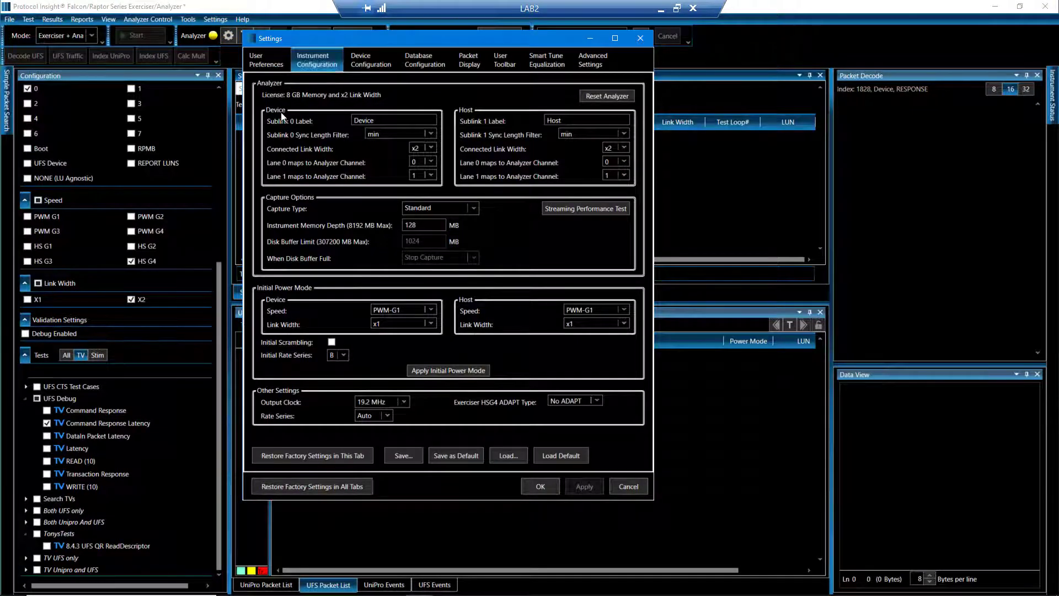
pyautogui.click(431, 148)
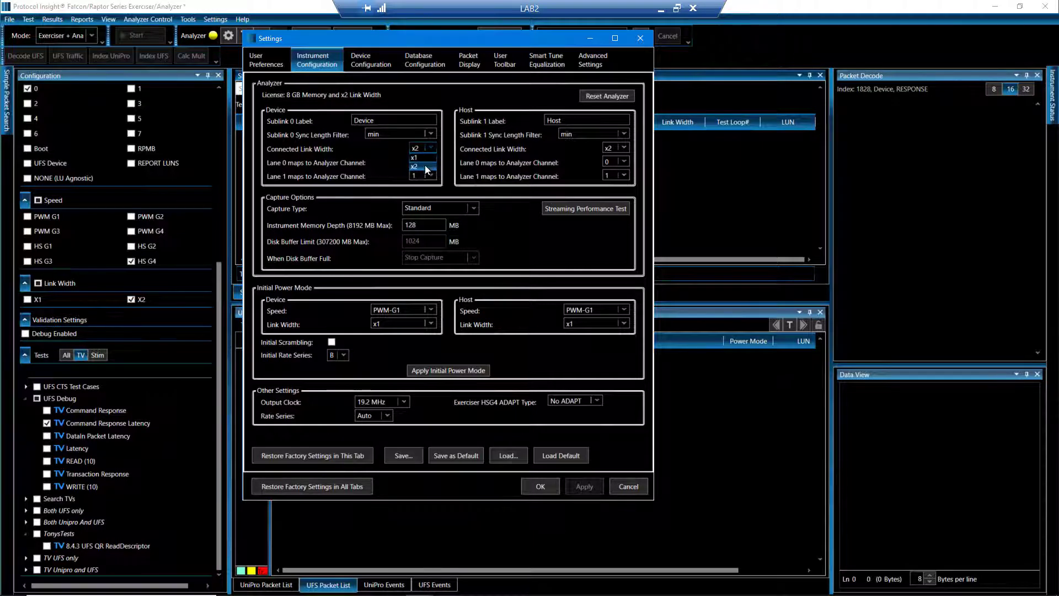
pyautogui.click(623, 147)
pyautogui.click(622, 147)
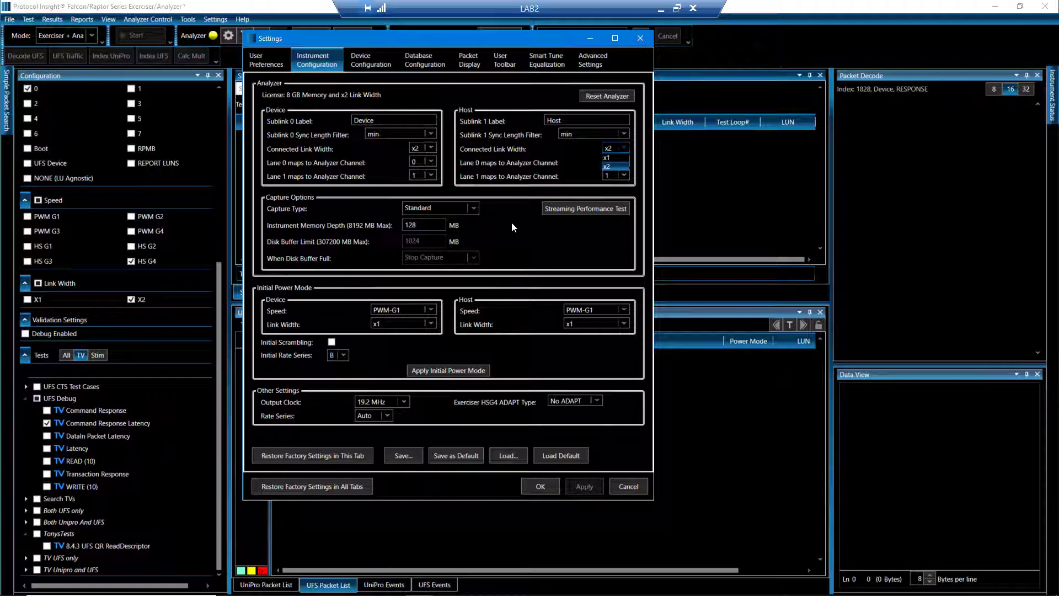
pyautogui.click(474, 208)
pyautogui.click(473, 208)
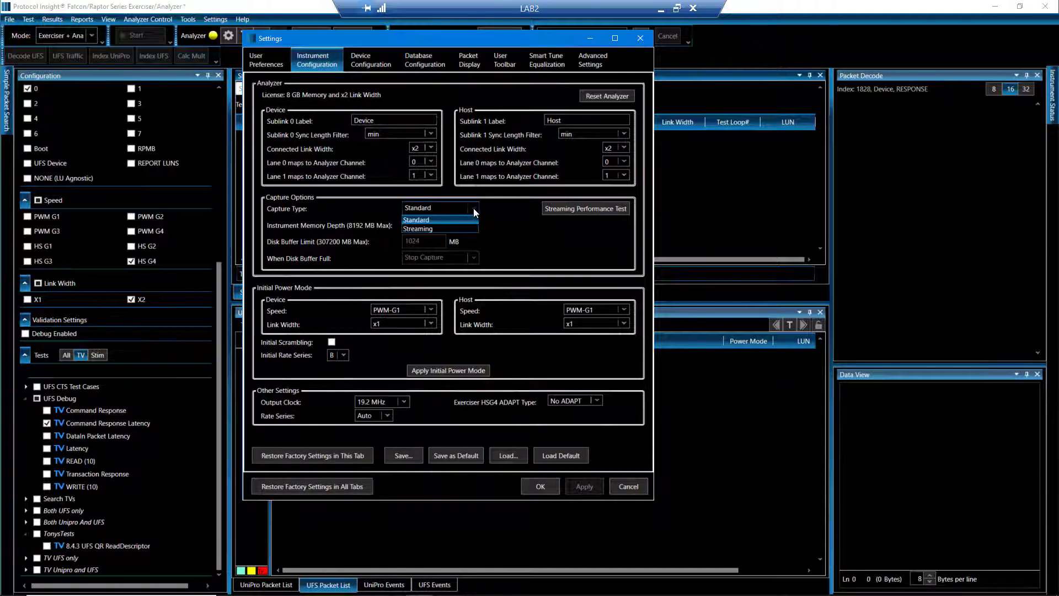
pyautogui.click(473, 208)
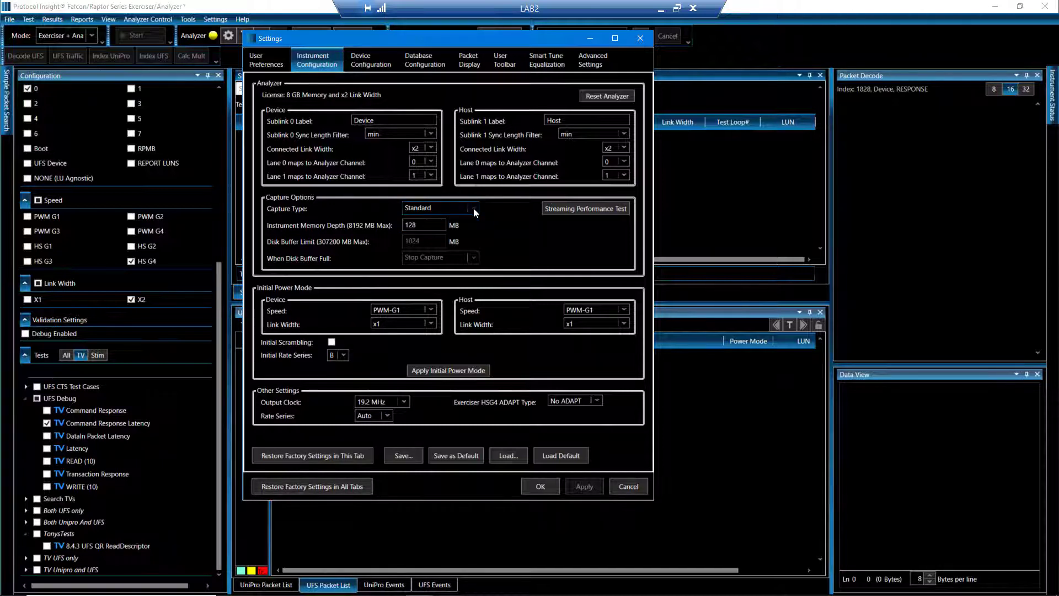
pyautogui.press('Tab')
pyautogui.moveTo(410, 225); pyautogui.dragTo(407, 225)
pyautogui.click(624, 485)
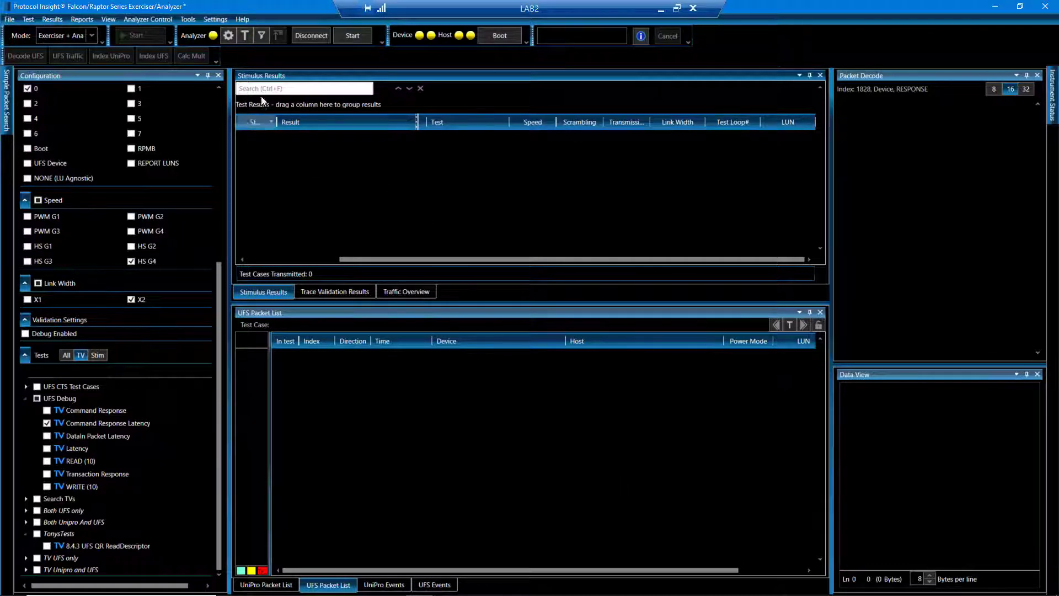
# Set up a simple analyzer trigger on the UFS Protocol events DATA IN and DATA OUT
pyautogui.click(245, 37)
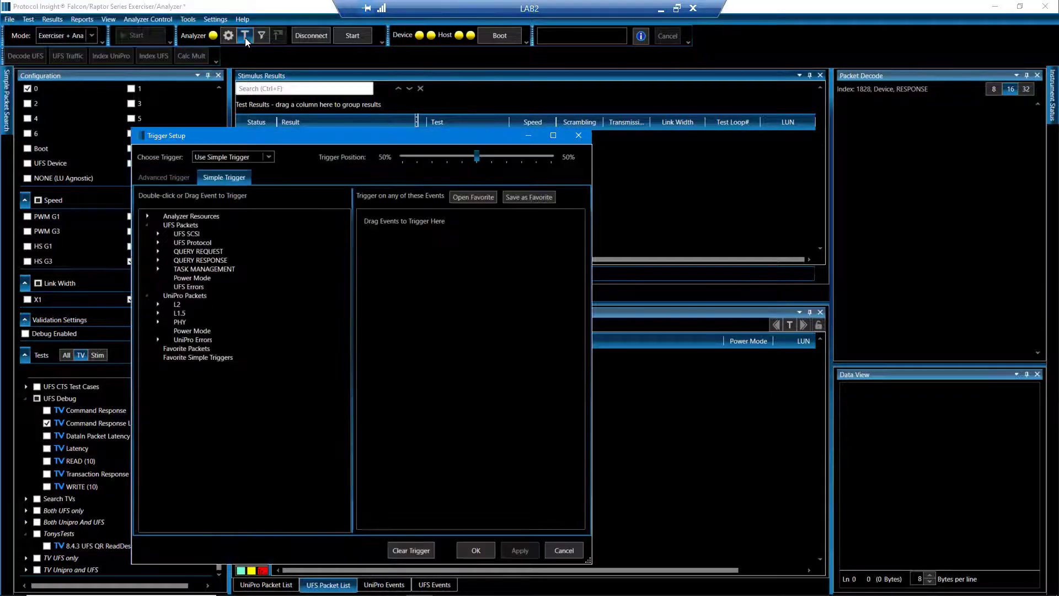
pyautogui.moveTo(283, 132); pyautogui.dragTo(378, 118)
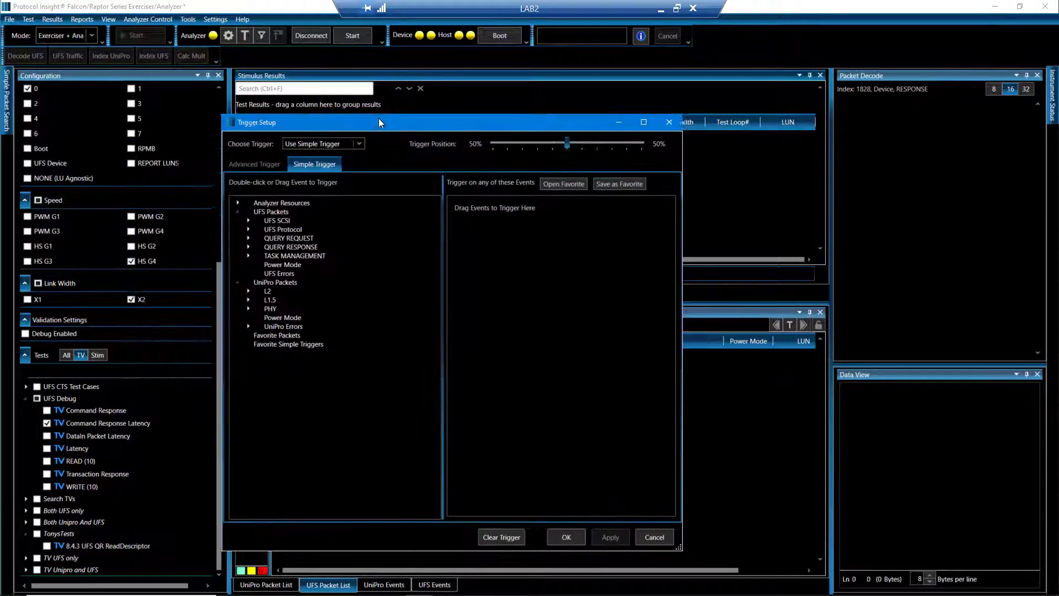
pyautogui.click(364, 142)
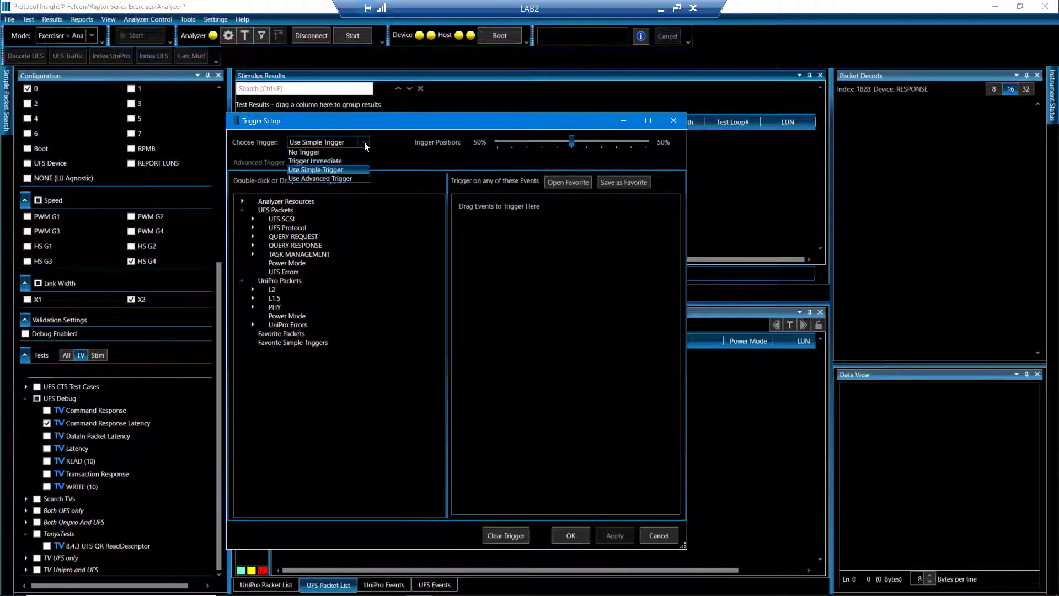
pyautogui.click(346, 170)
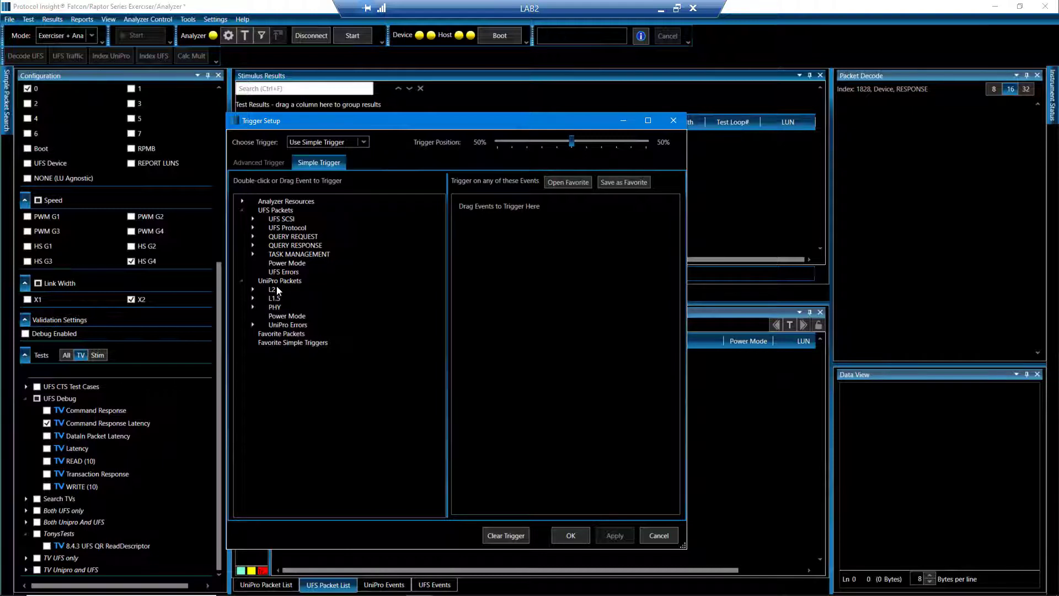
pyautogui.click(253, 227)
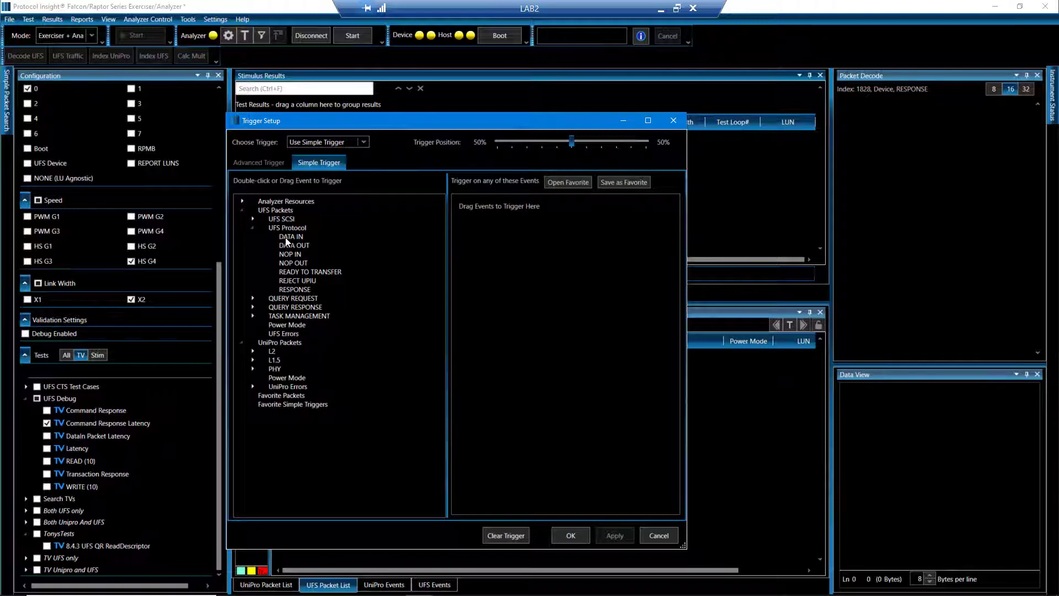
pyautogui.doubleClick(285, 238)
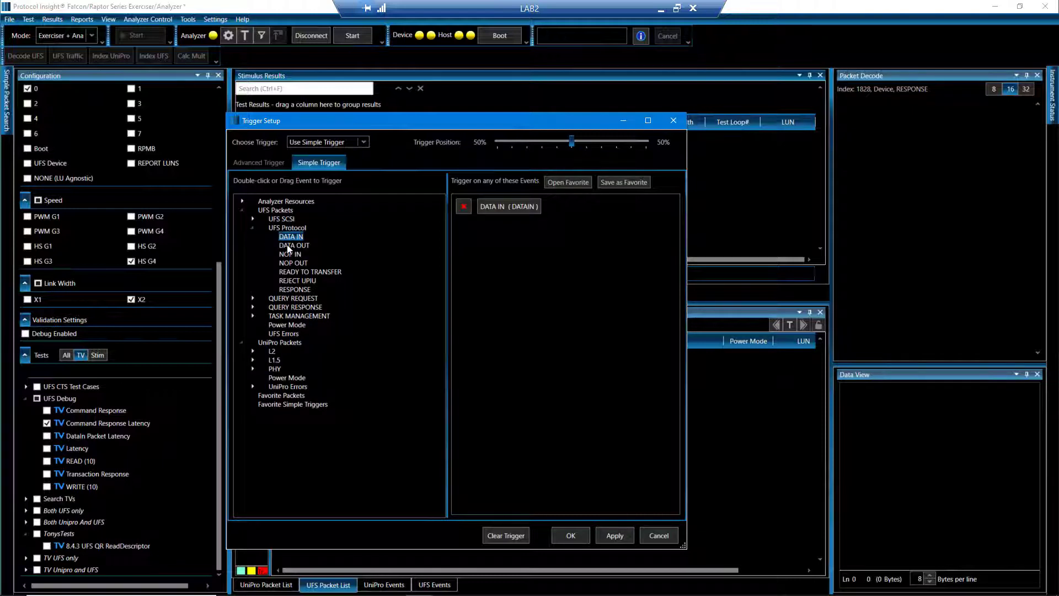
pyautogui.moveTo(287, 244); pyautogui.dragTo(497, 250)
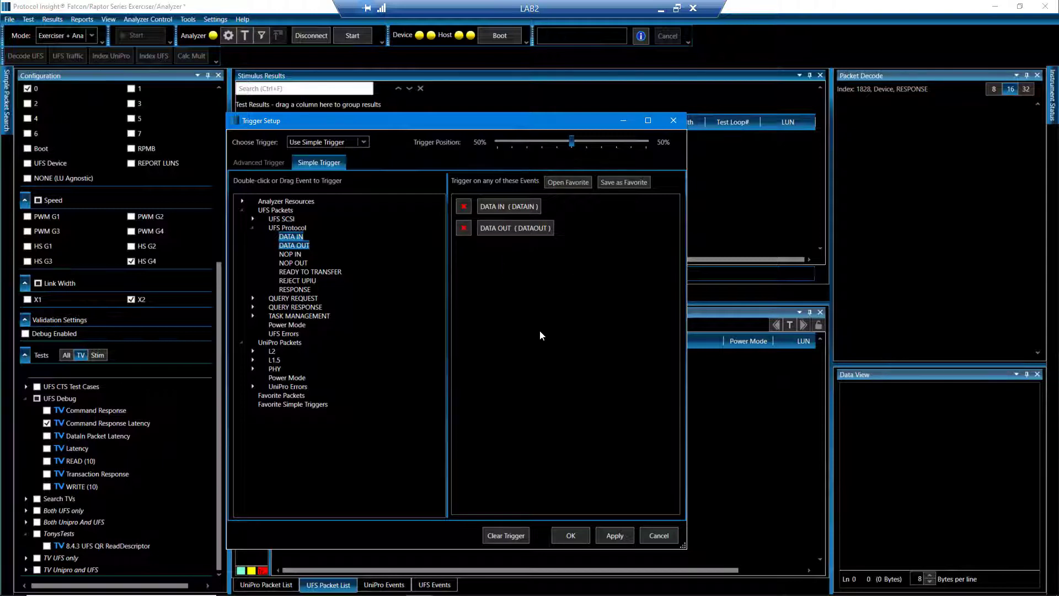
pyautogui.click(583, 217)
pyautogui.click(583, 215)
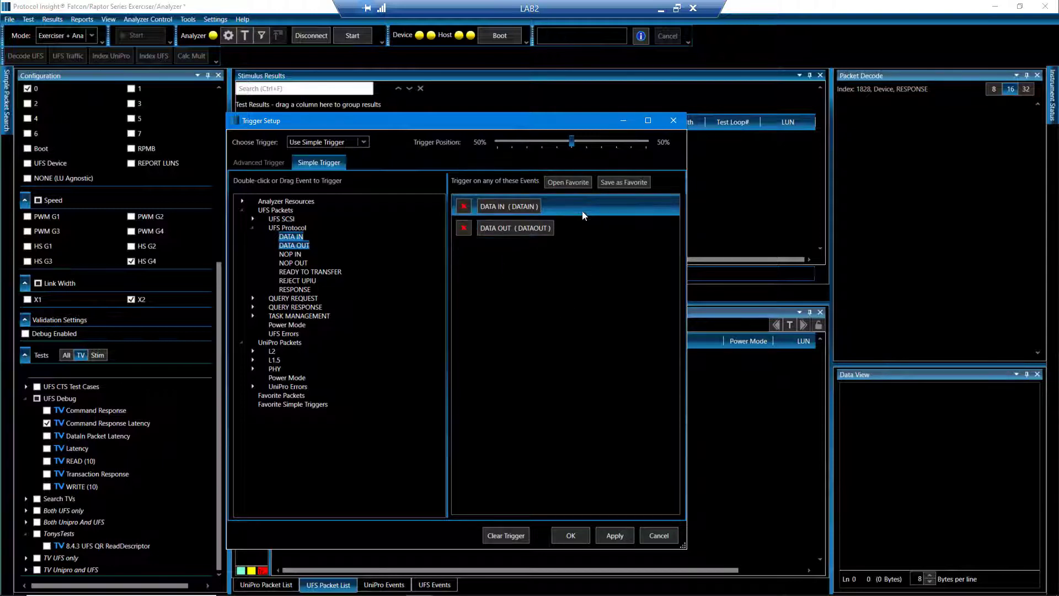
pyautogui.click(584, 227)
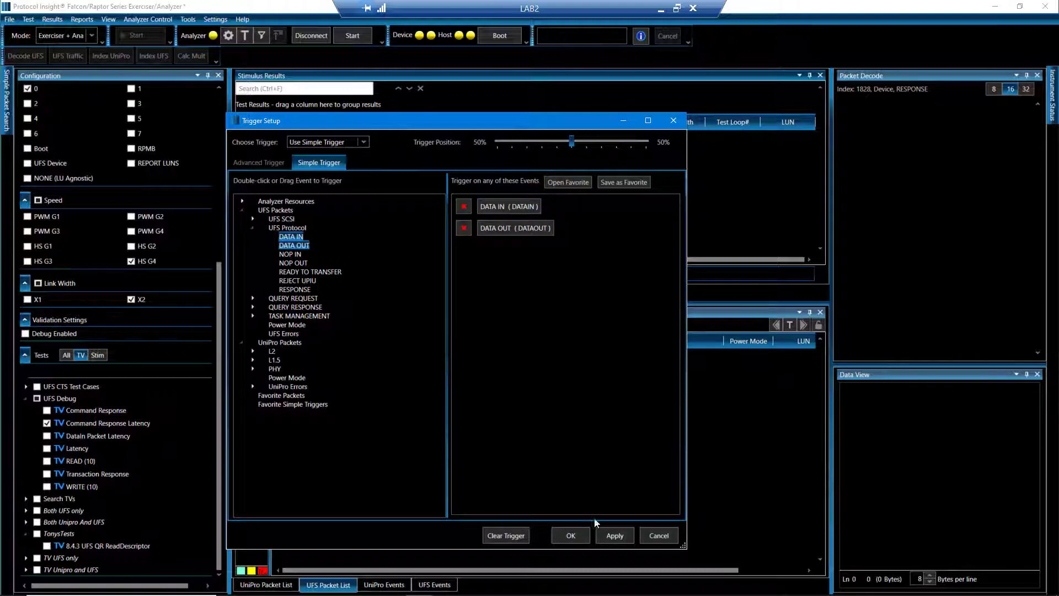
pyautogui.click(572, 533)
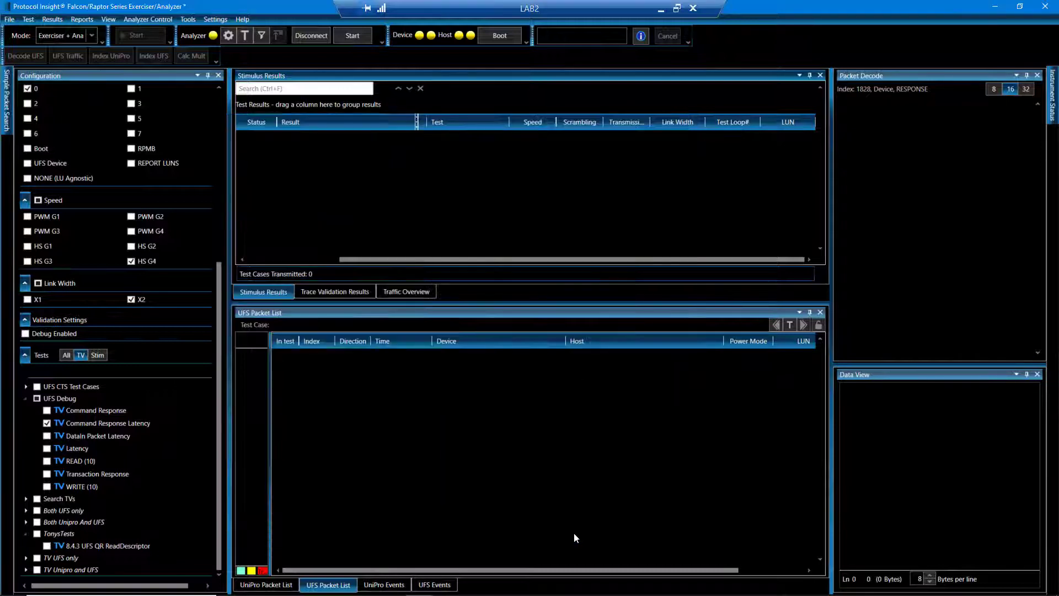
# Add the L2 Message Payload packet, along with Filler and Skip, to the pre-capture hardware filter
pyautogui.click(263, 35)
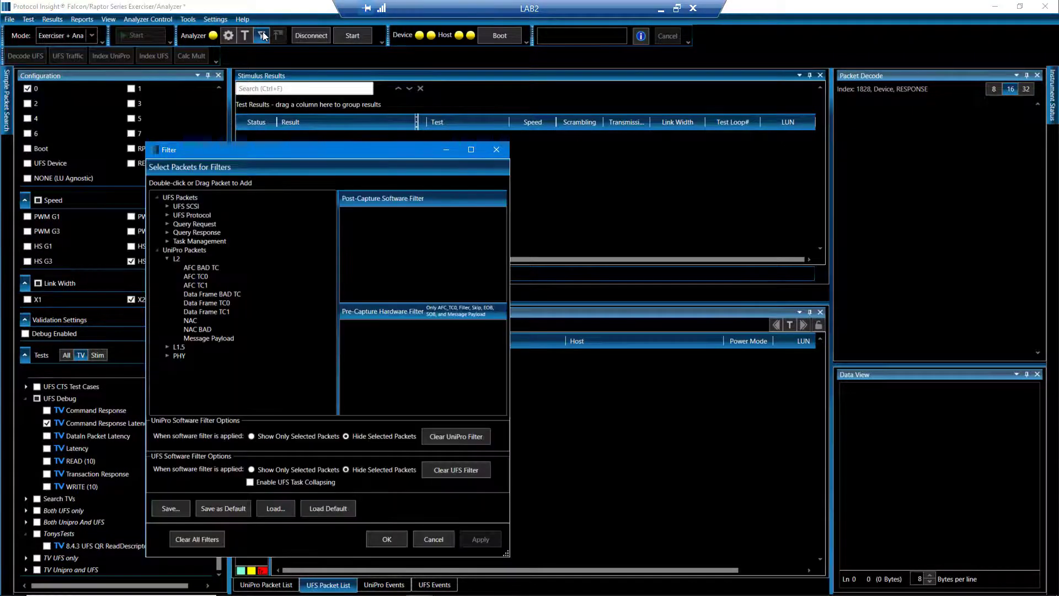
pyautogui.moveTo(368, 137); pyautogui.dragTo(451, 95)
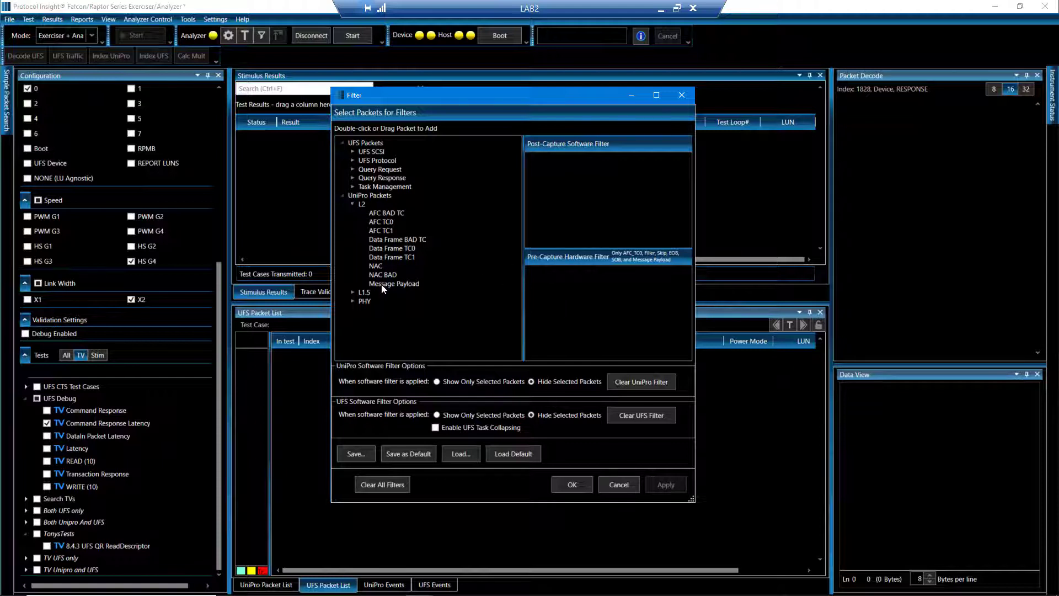
pyautogui.moveTo(384, 287); pyautogui.dragTo(564, 302)
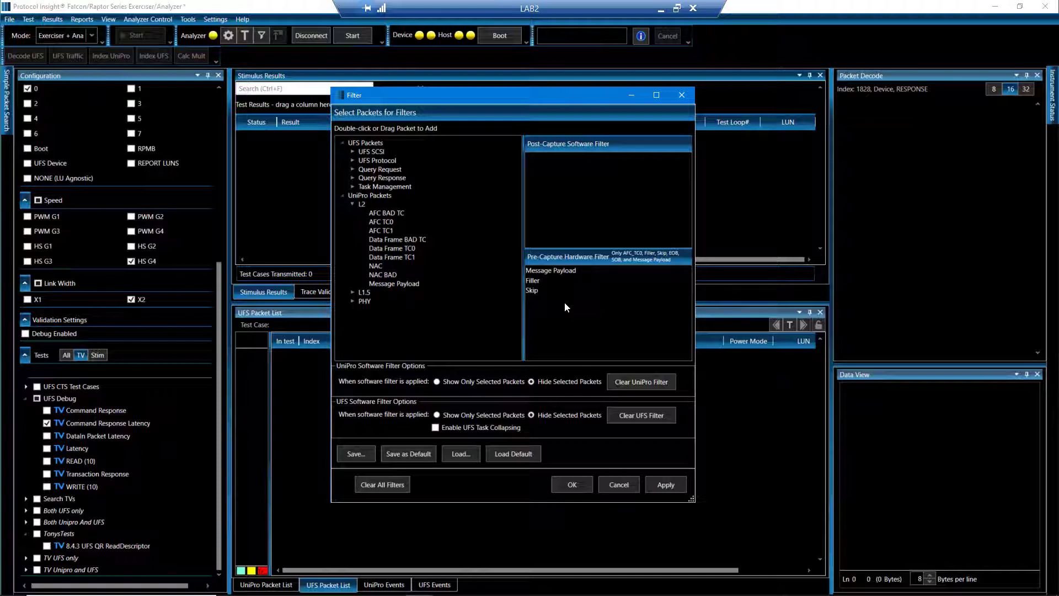
pyautogui.click(571, 484)
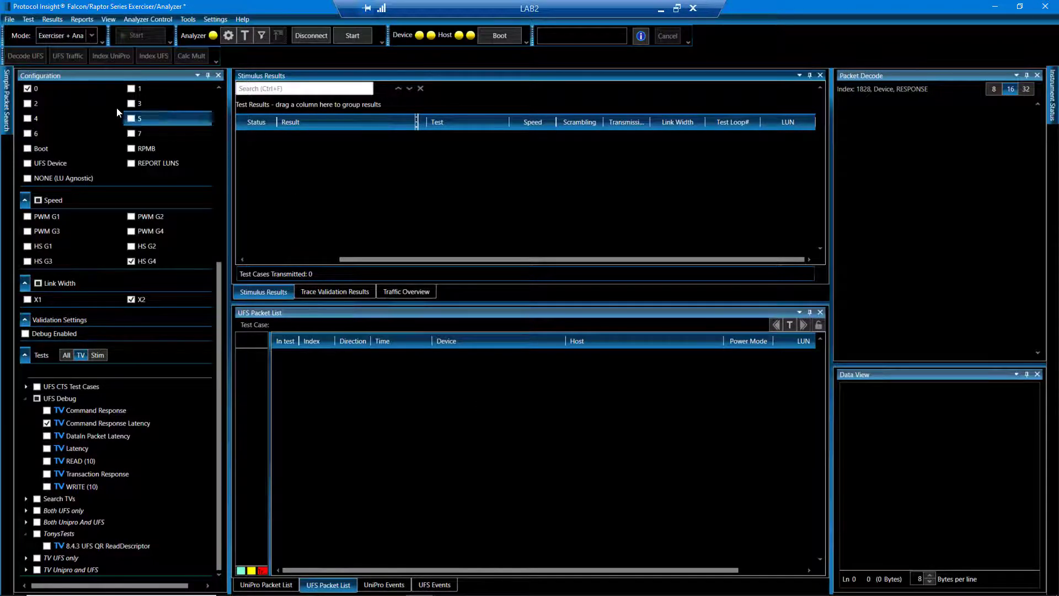
# Review the test configuration from the operating mode, protocol and loop count through LUN, speed and link width to the test list
pyautogui.click(95, 37)
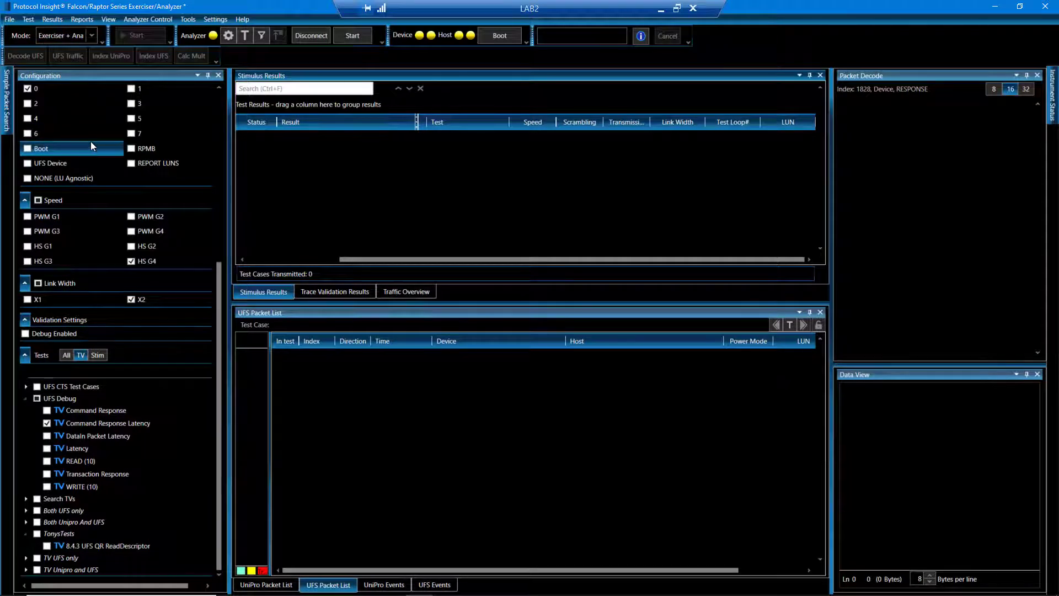
pyautogui.scroll(5, 81, 116)
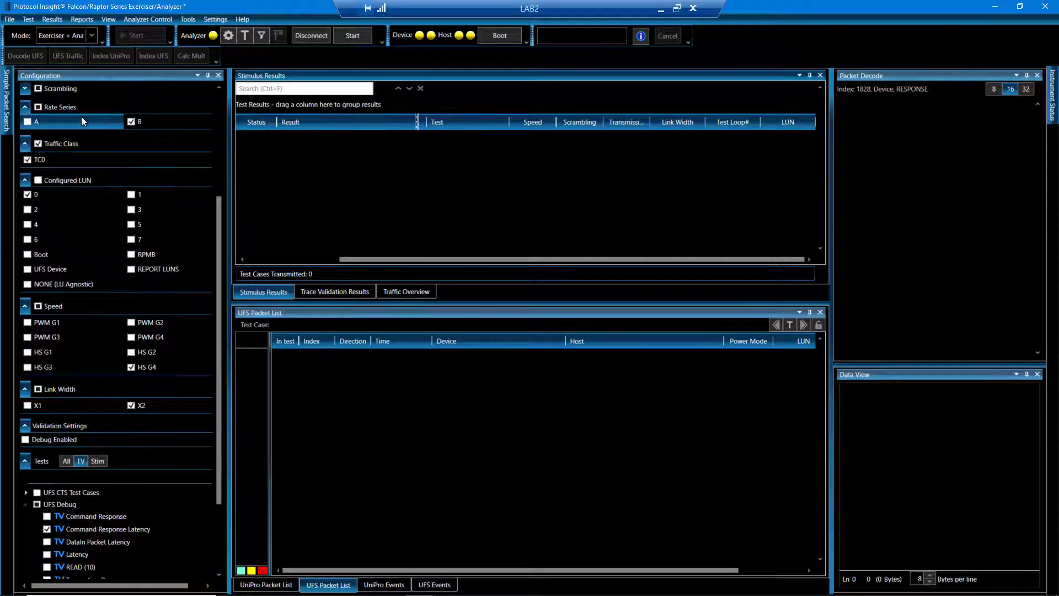
pyautogui.scroll(2, 113, 157)
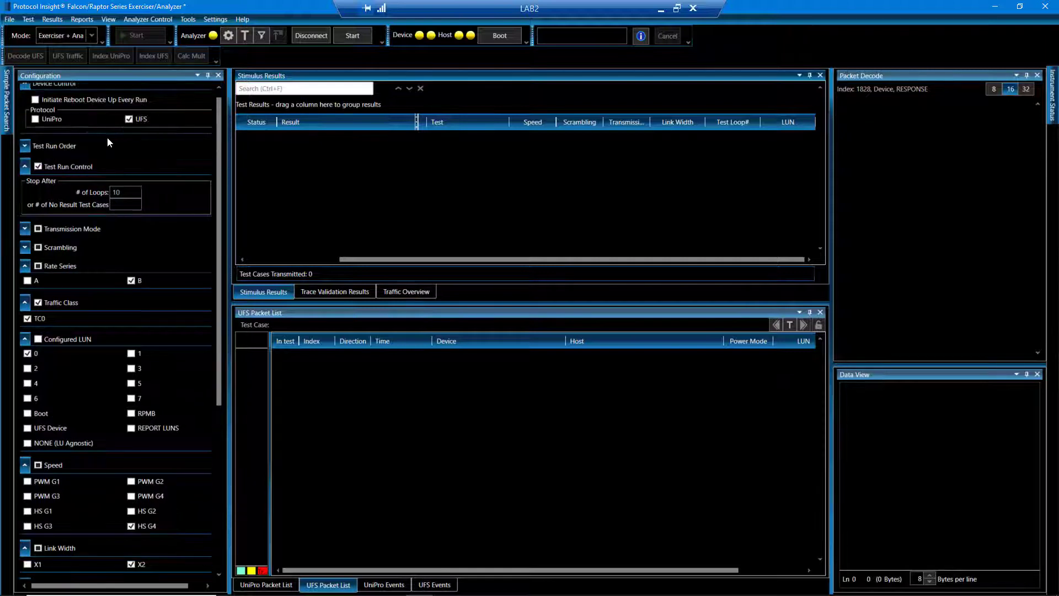
pyautogui.click(129, 119)
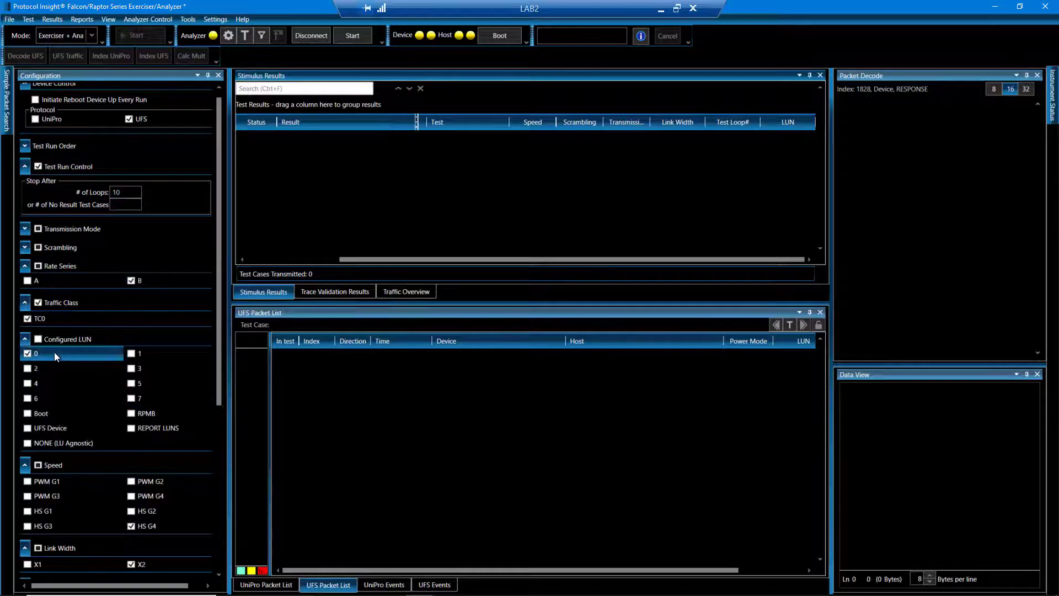
pyautogui.scroll(-1, 101, 432)
pyautogui.scroll(-5, 102, 431)
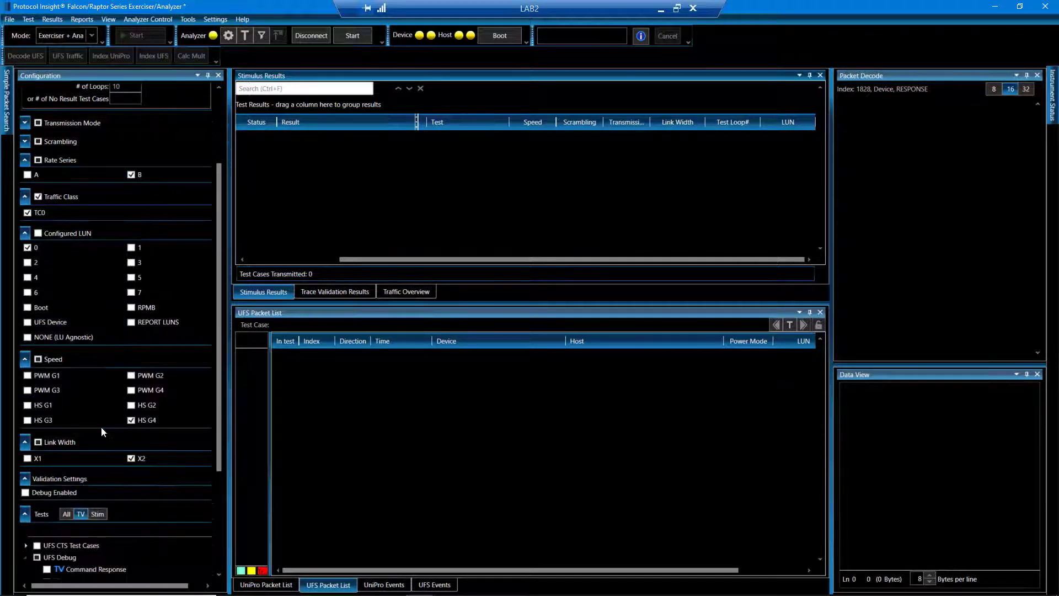
pyautogui.click(131, 367)
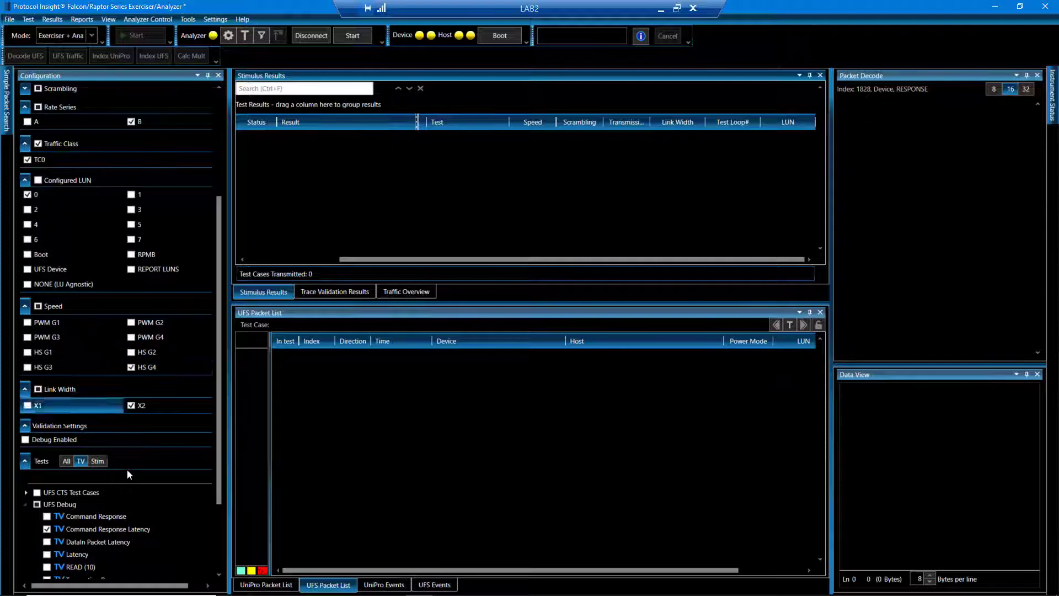
pyautogui.scroll(-3, 140, 485)
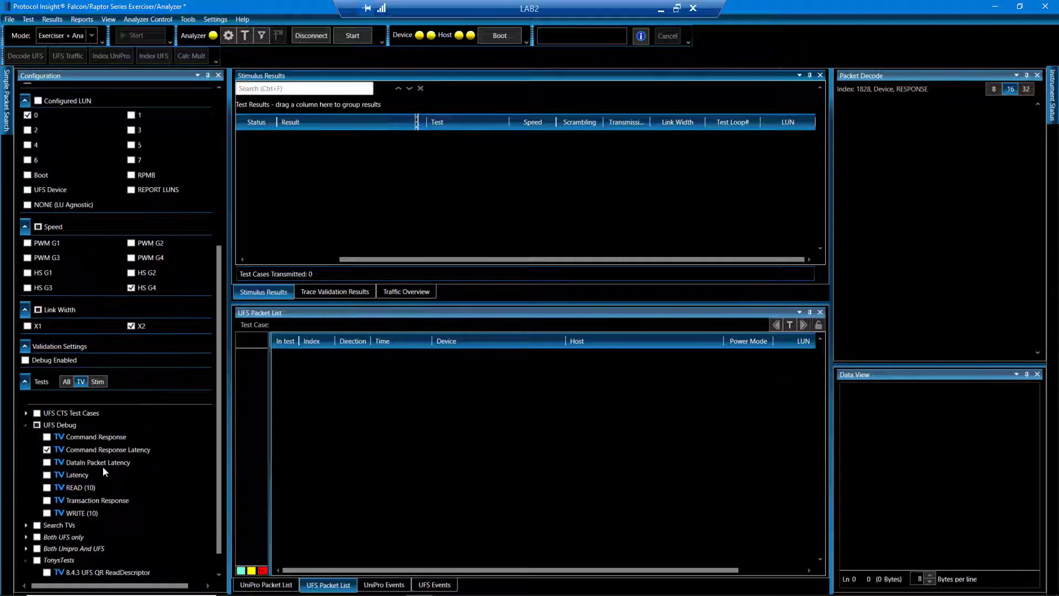
# From the stimulus test list, boot the device and run the Read10 test while the analyzer captures, and stop the capture
pyautogui.click(97, 381)
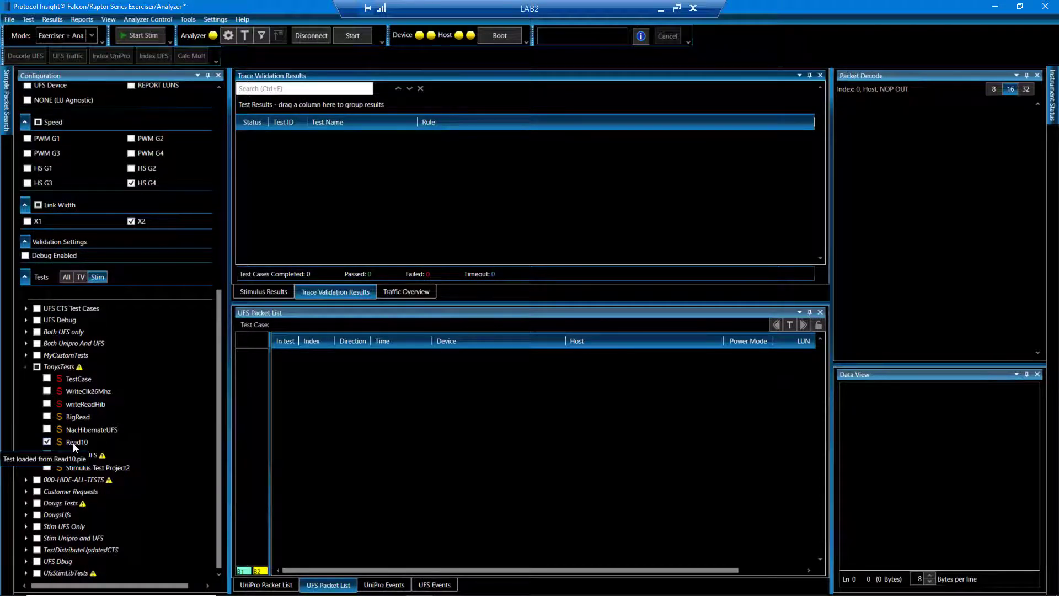
pyautogui.click(260, 290)
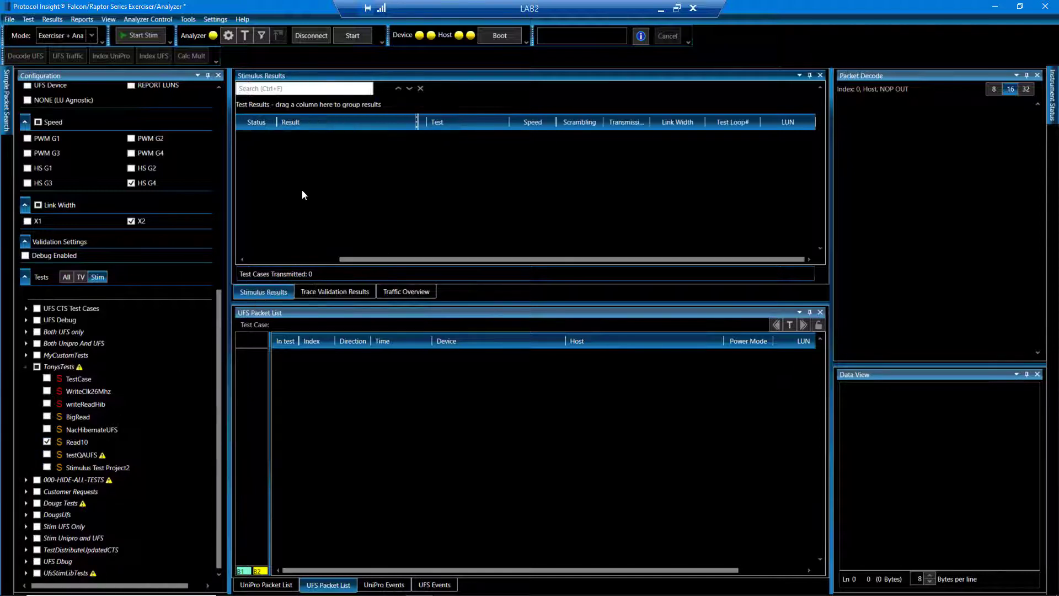
pyautogui.click(354, 35)
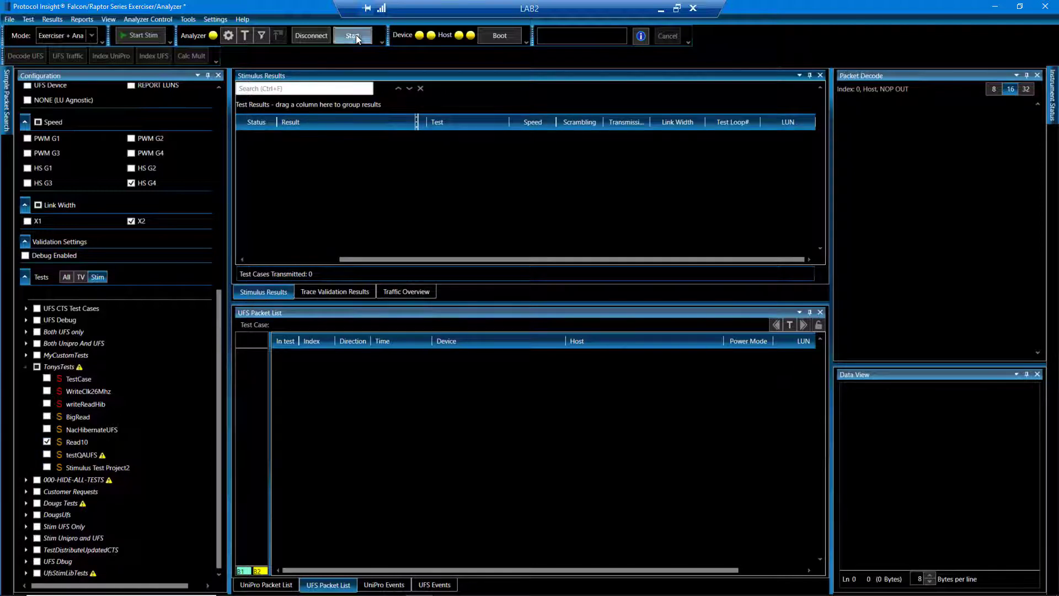
pyautogui.click(501, 37)
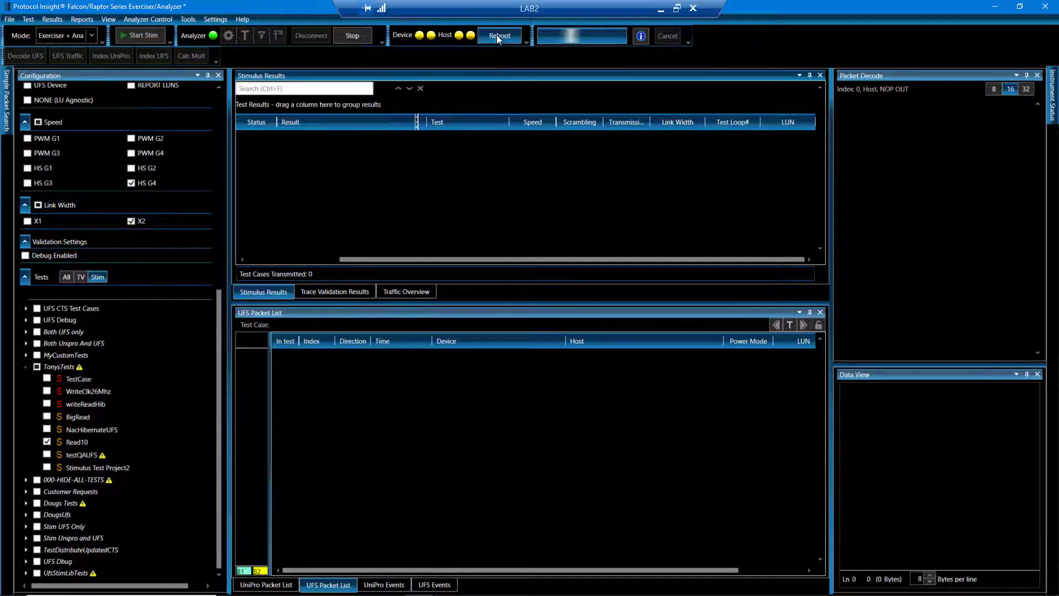
pyautogui.click(137, 36)
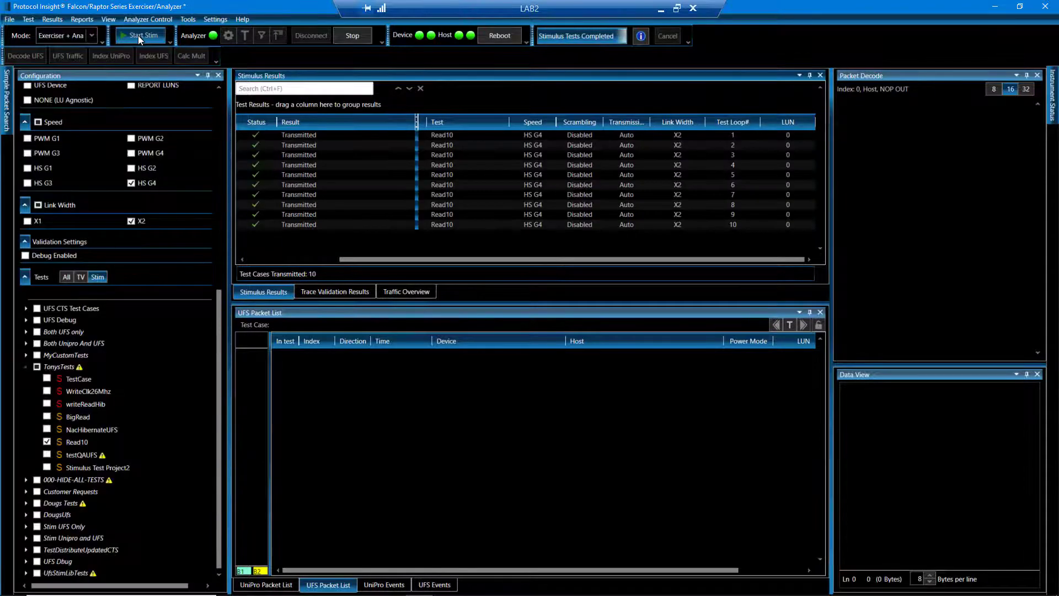
pyautogui.click(357, 37)
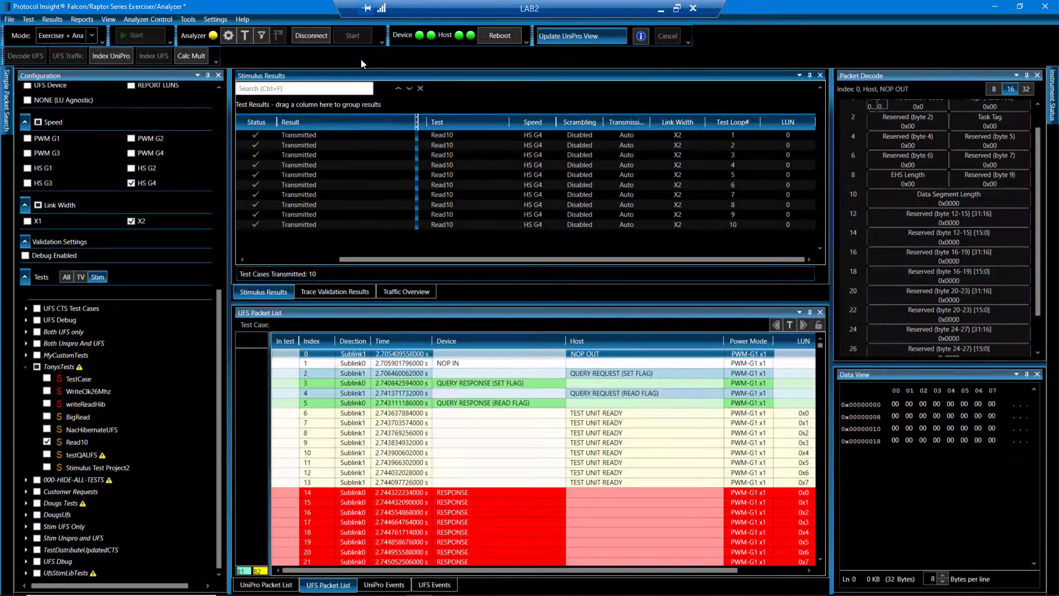
# Examine the captured UniPro packets and the traffic overview of UniPro and UFS packet types
pyautogui.click(287, 587)
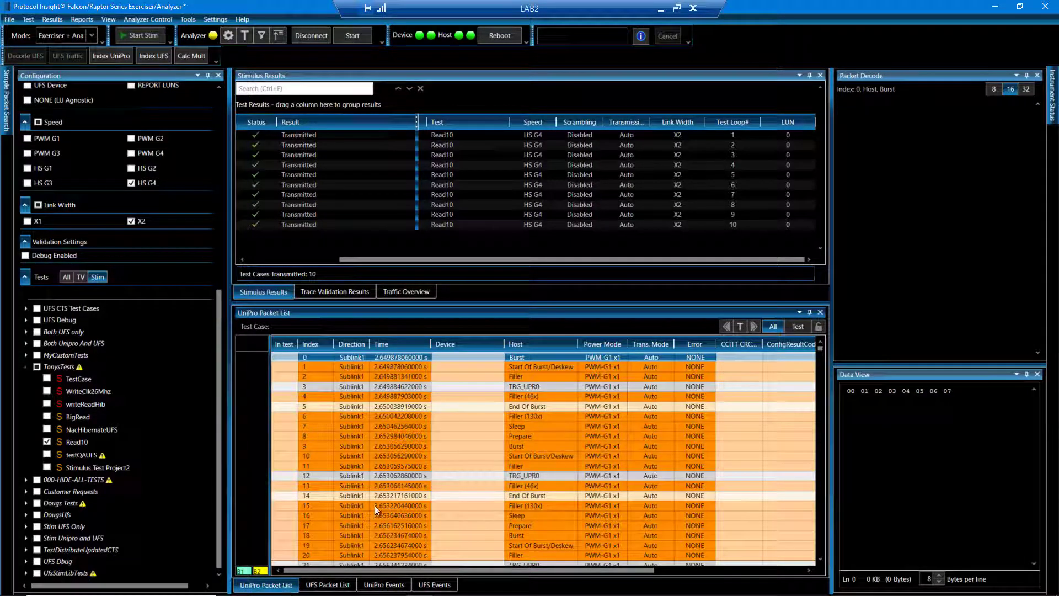
pyautogui.click(394, 293)
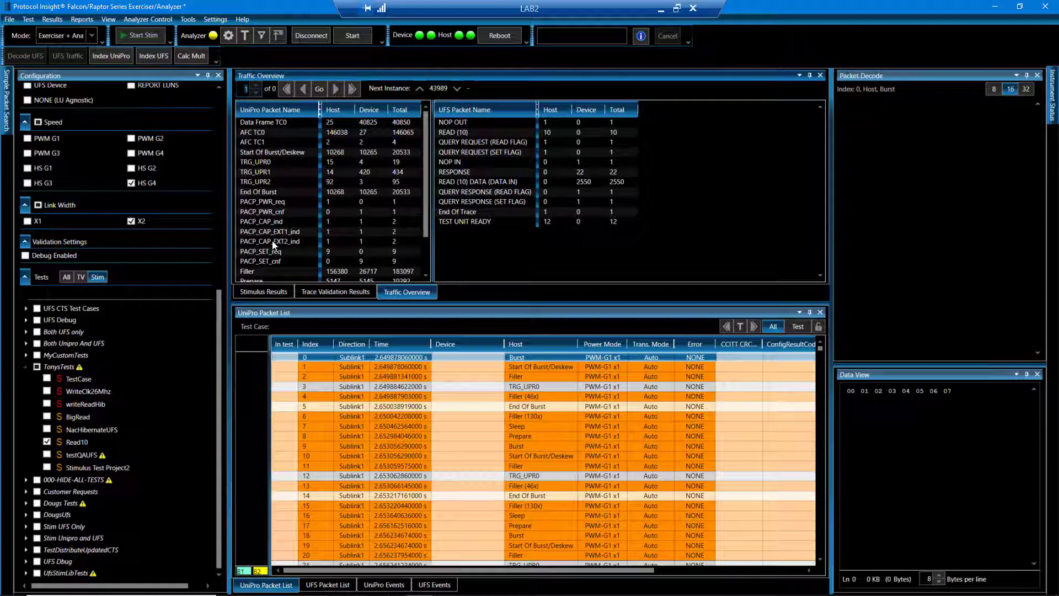
# Jump from the start of the UniPro trace to the last host Data Frame TC0 packet and place bookmark B1 on it
pyautogui.rightClick(481, 415)
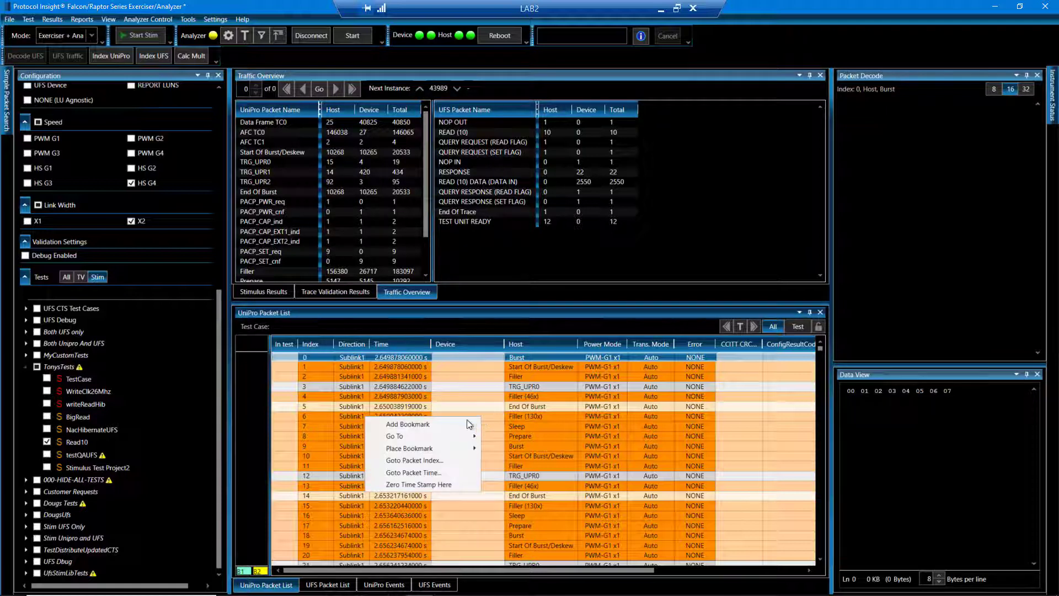
pyautogui.moveTo(433, 437)
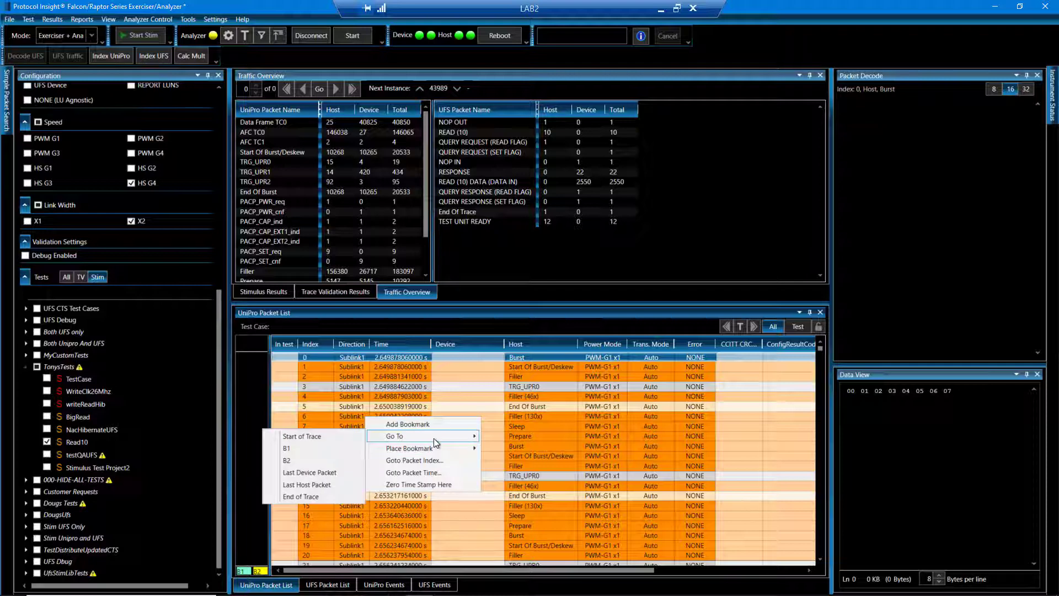
pyautogui.click(301, 436)
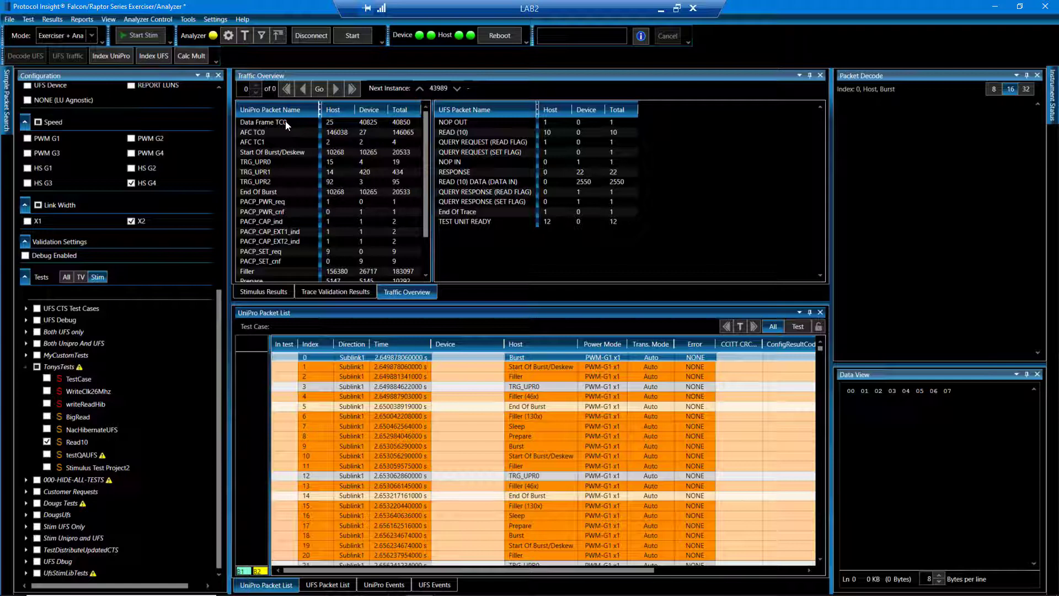
pyautogui.click(331, 125)
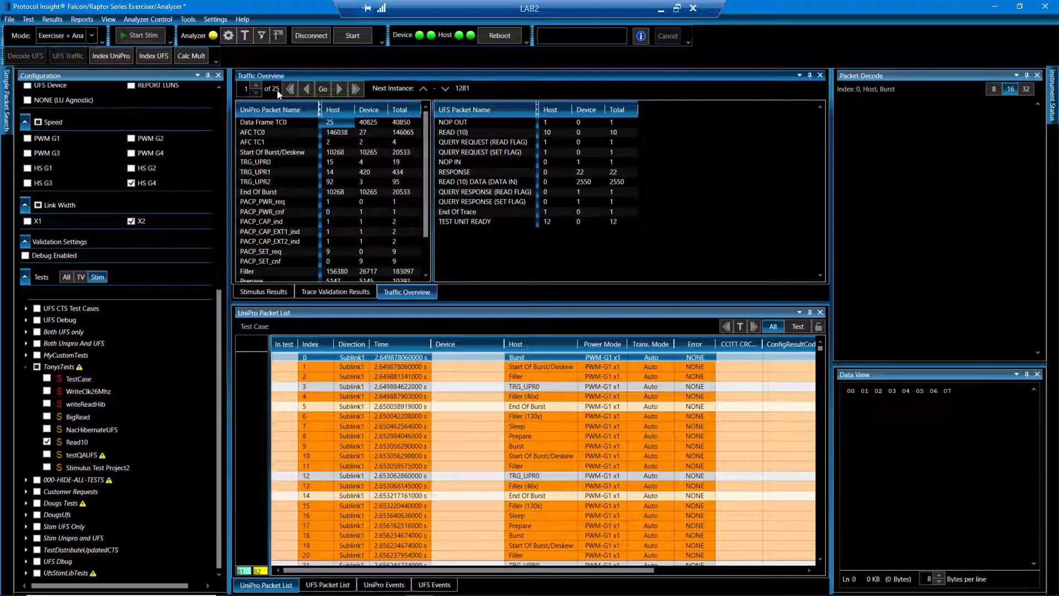
pyautogui.click(356, 89)
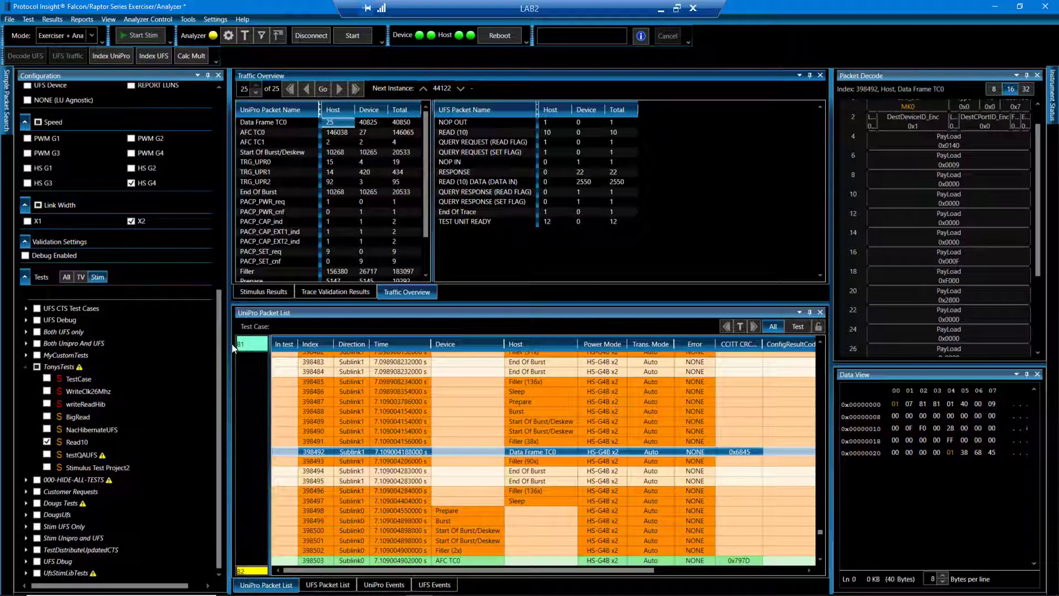
pyautogui.moveTo(238, 344); pyautogui.dragTo(241, 401)
pyautogui.moveTo(247, 453); pyautogui.dragTo(246, 452)
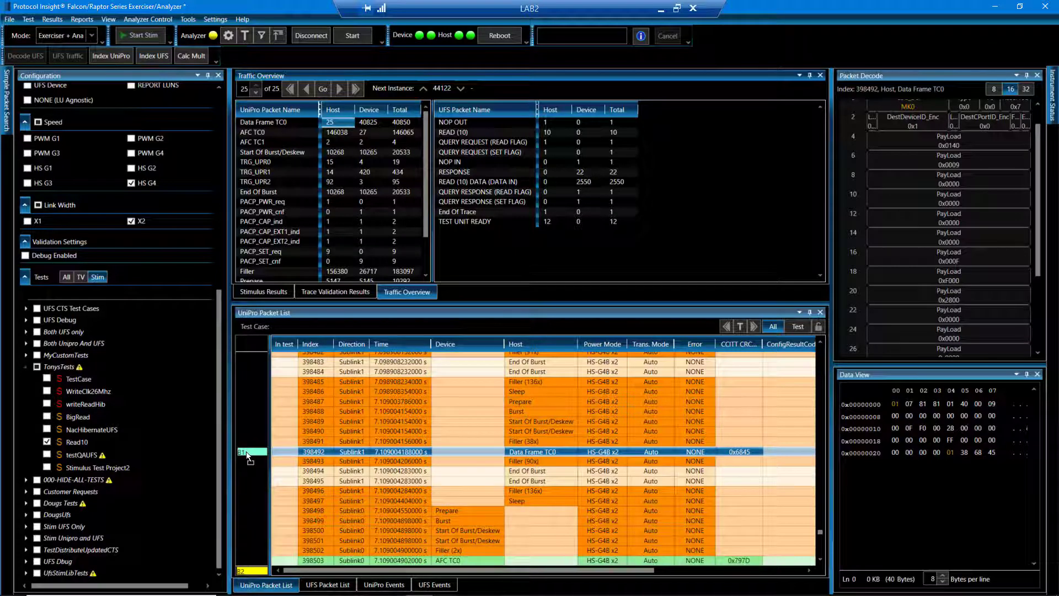
# In the UFS packet list, go to bookmark B1 and examine the READ (10) data packets through to the final response
pyautogui.click(328, 586)
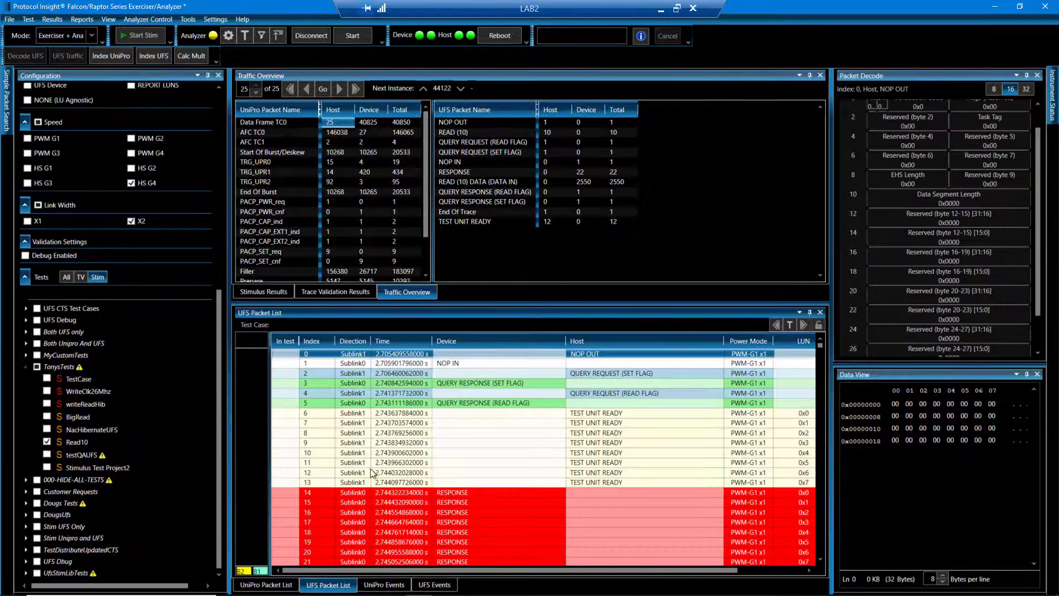
pyautogui.rightClick(373, 429)
pyautogui.moveTo(318, 454)
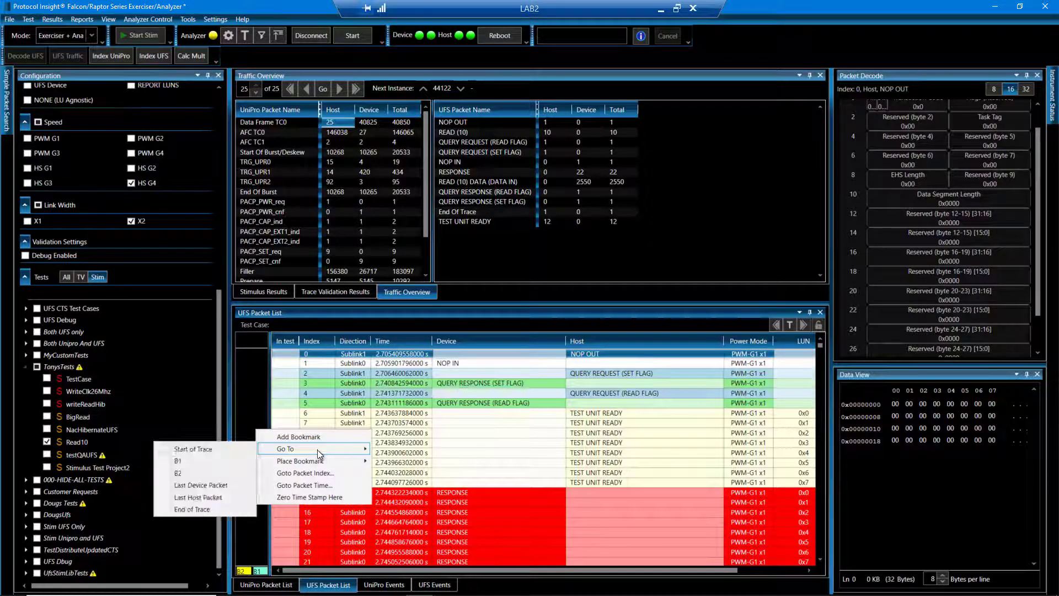
pyautogui.click(204, 462)
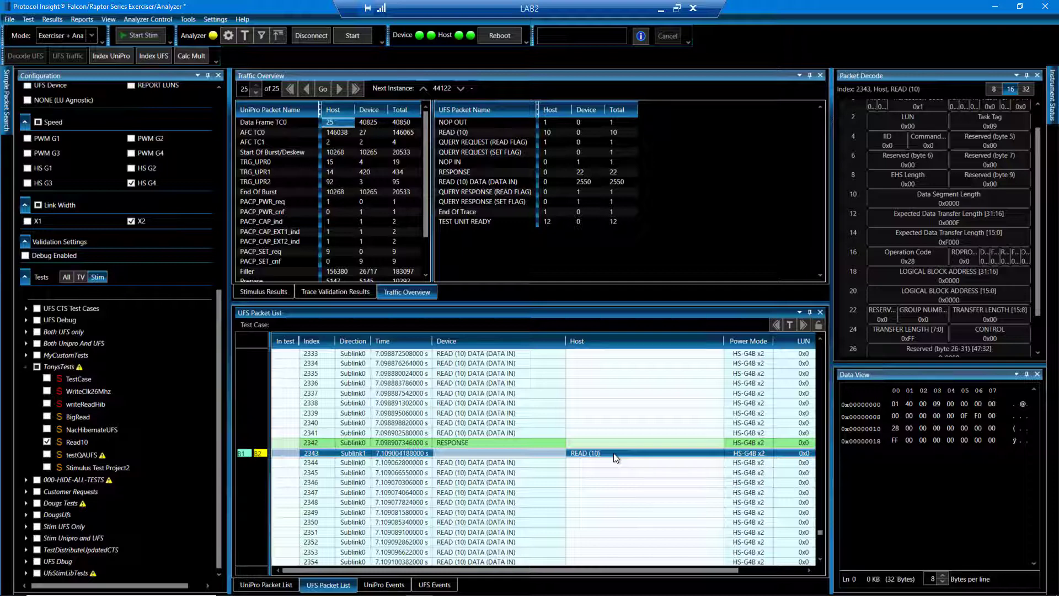
pyautogui.scroll(-5, 598, 493)
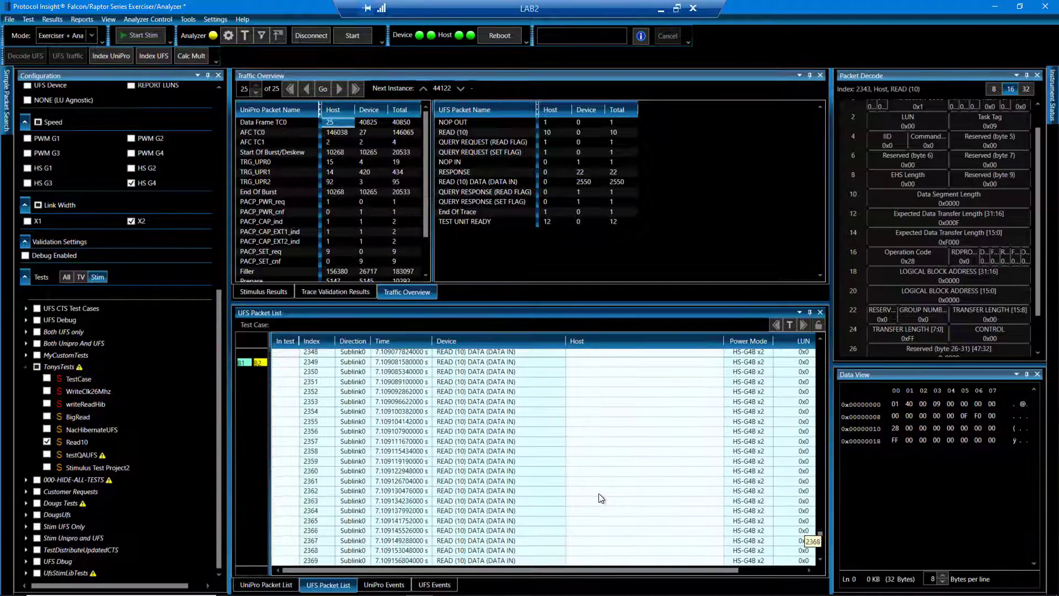
pyautogui.scroll(-16, 600, 497)
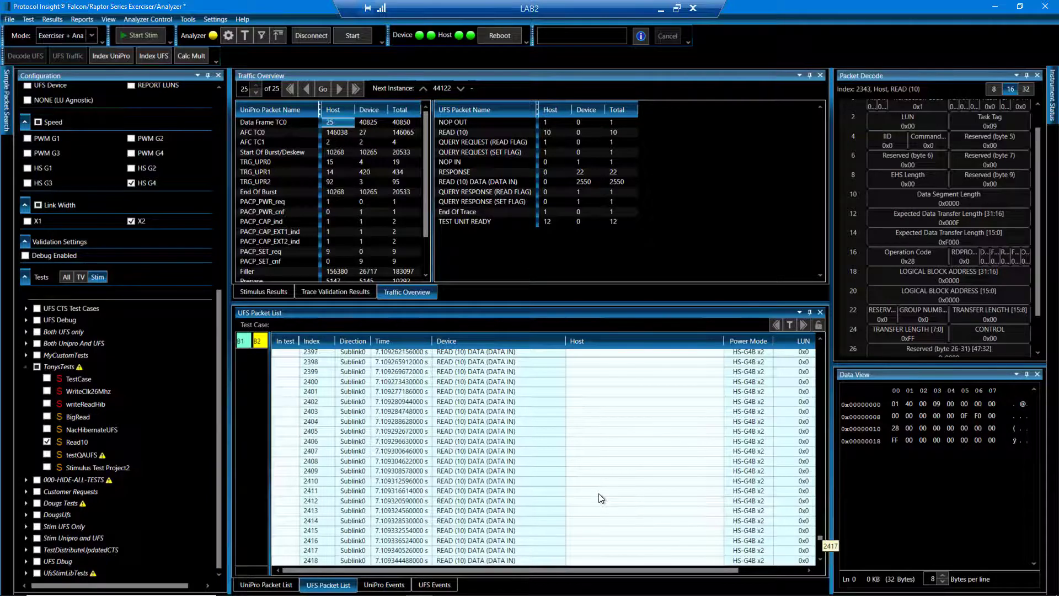
pyautogui.scroll(-20, 601, 498)
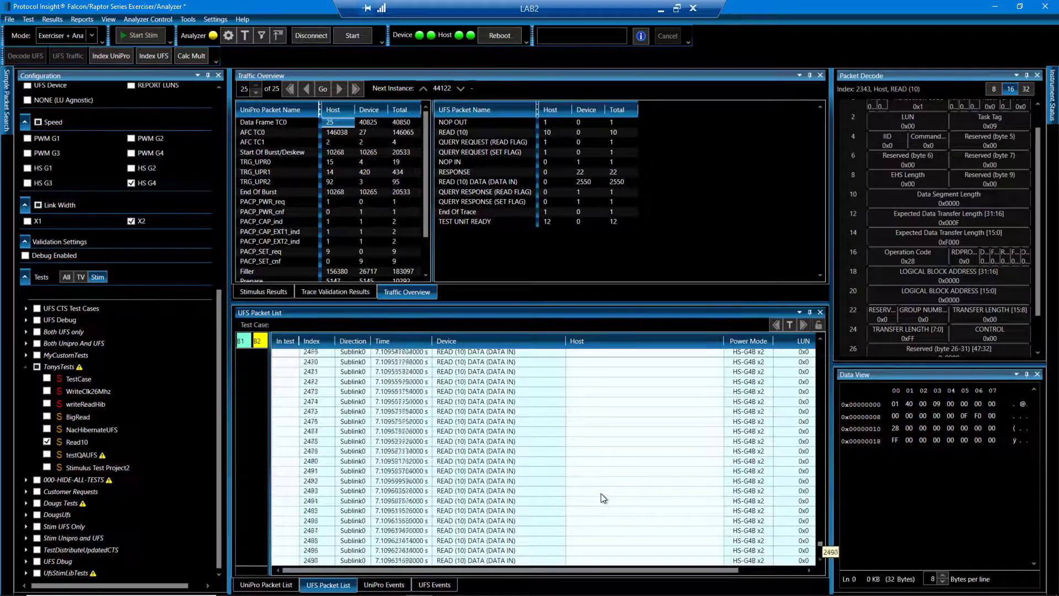
pyautogui.scroll(-20, 601, 498)
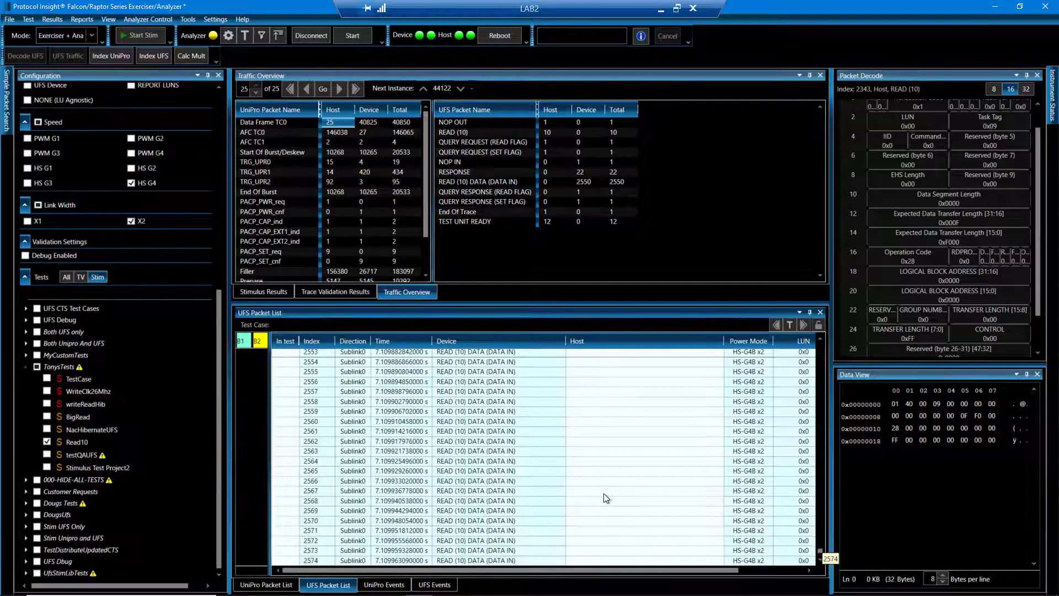
pyautogui.scroll(-9, 604, 494)
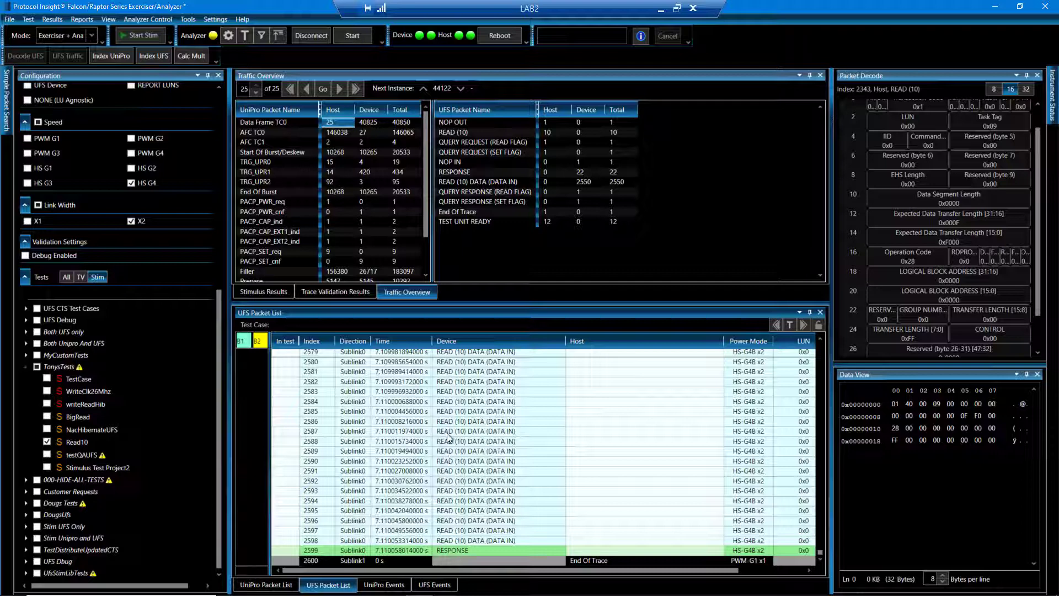
# Filter the captured UFS packets, and measure the last READ (10) command-to-response time and the preceding response-to-command gap with bookmarks B1 and B2
pyautogui.click(276, 34)
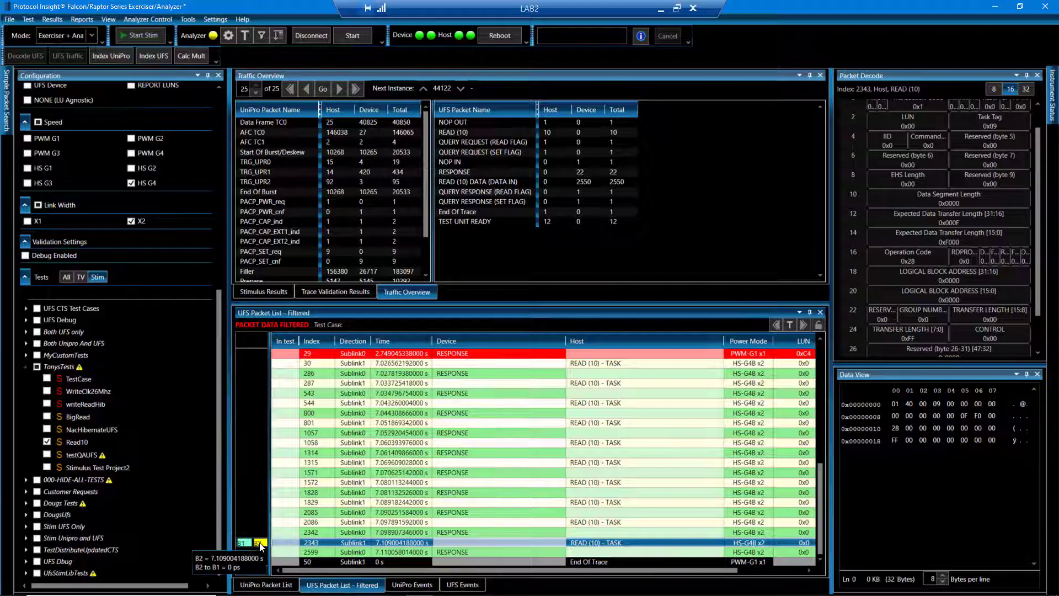
pyautogui.moveTo(244, 546)
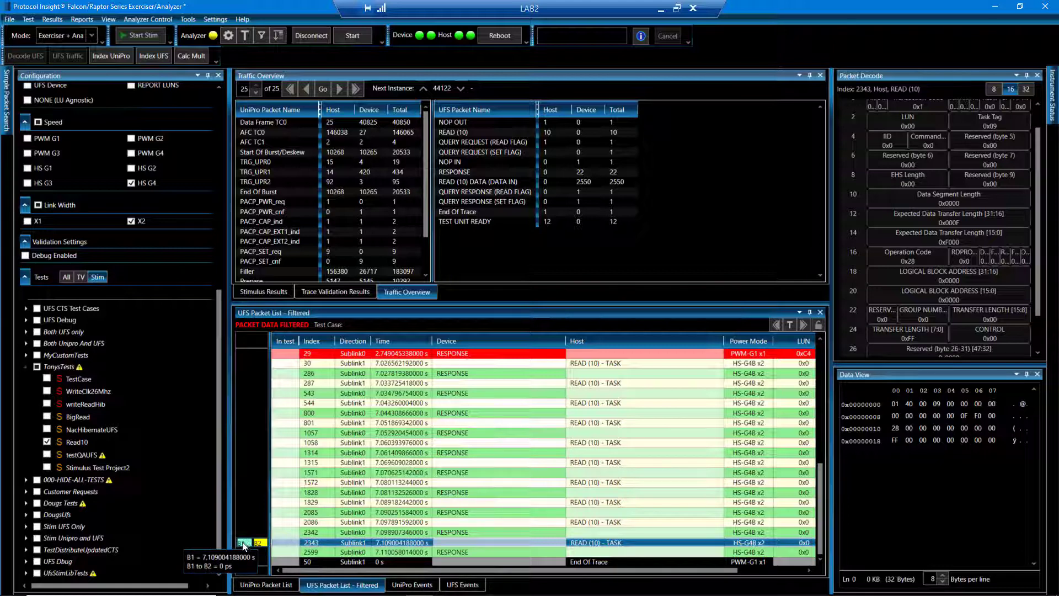
pyautogui.moveTo(259, 543); pyautogui.dragTo(260, 549)
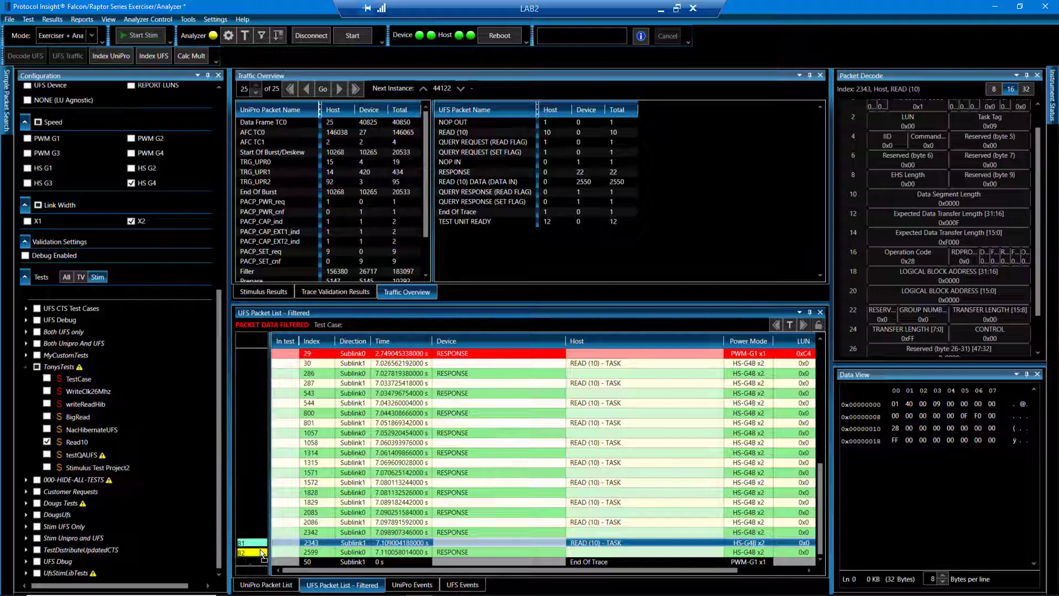
pyautogui.moveTo(262, 554)
pyautogui.moveTo(258, 543)
pyautogui.mouseDown()
pyautogui.moveTo(258, 534)
pyautogui.moveTo(256, 544)
pyautogui.mouseUp()
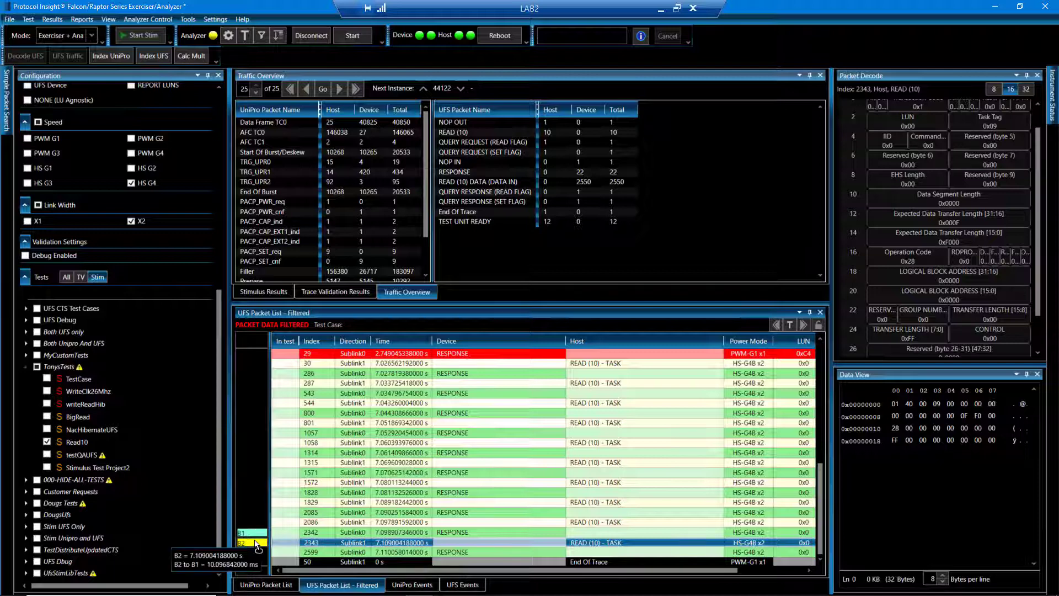
# From the UFS Debug trace validation tests, run Command Response Latency on the captured trace
pyautogui.click(81, 276)
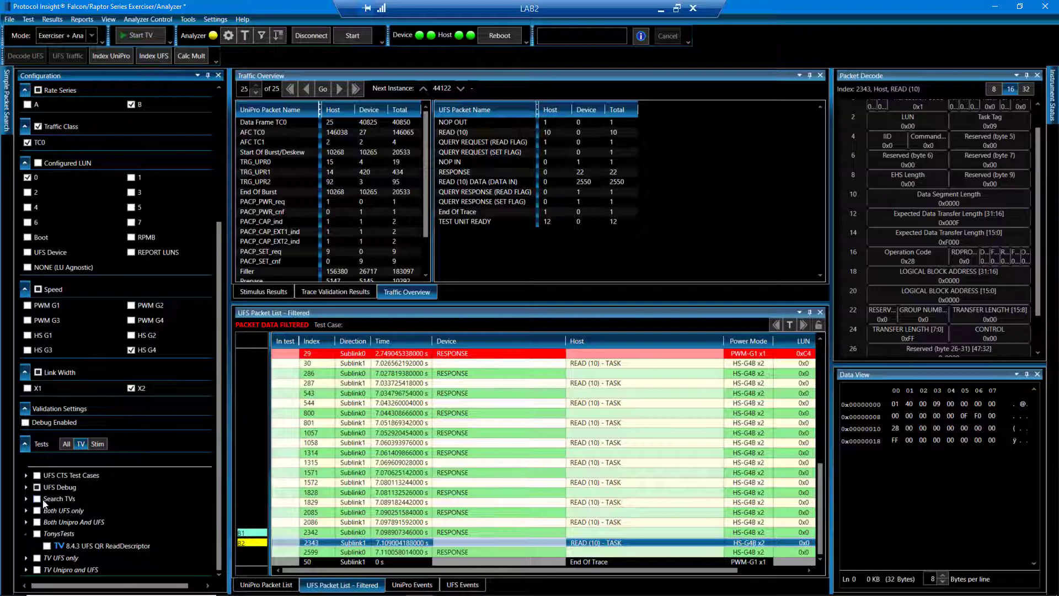
pyautogui.click(26, 487)
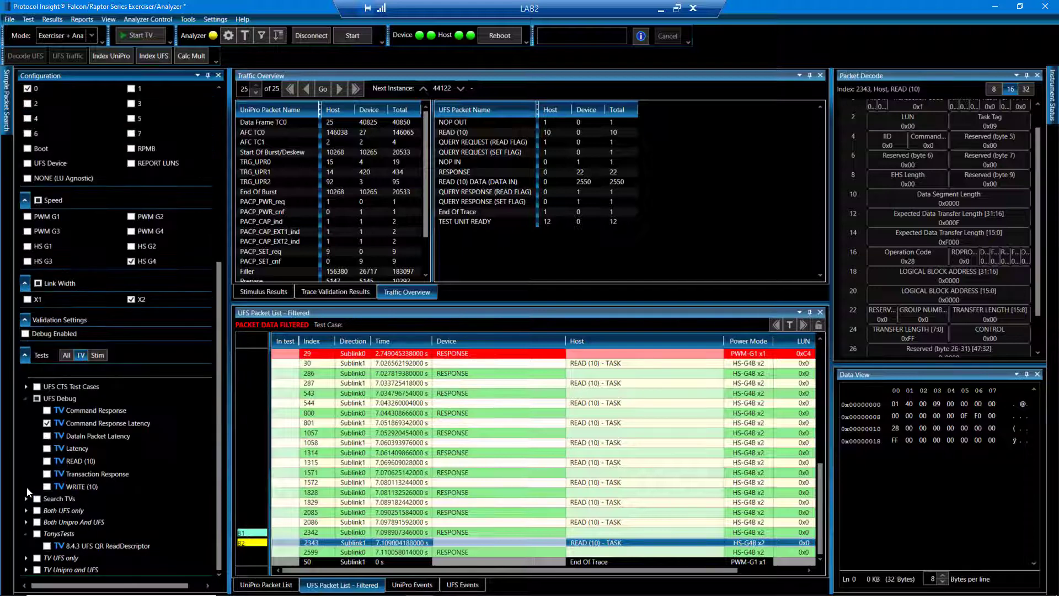
pyautogui.click(47, 423)
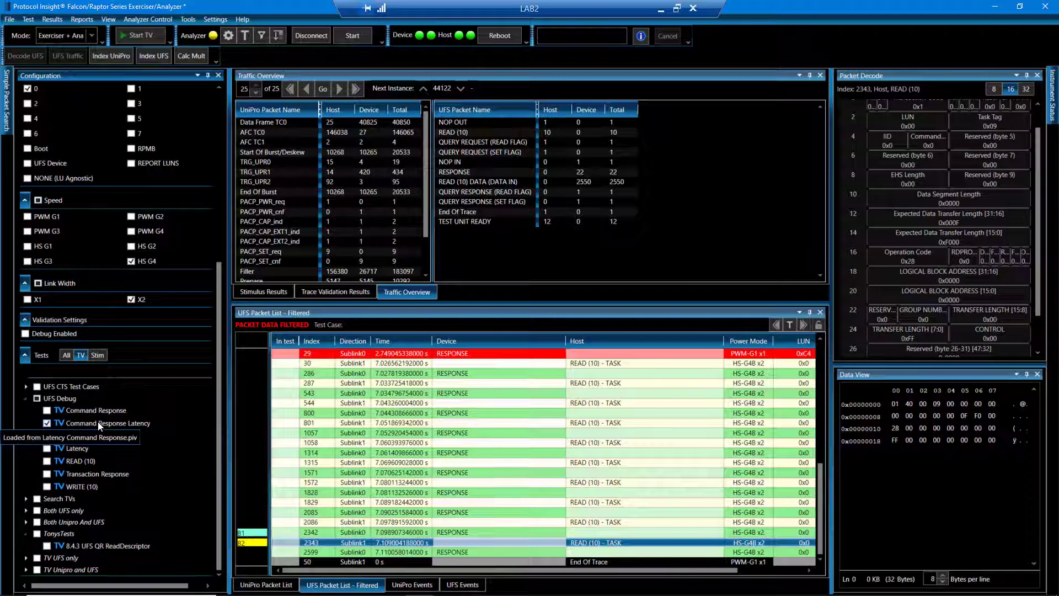
pyautogui.click(147, 34)
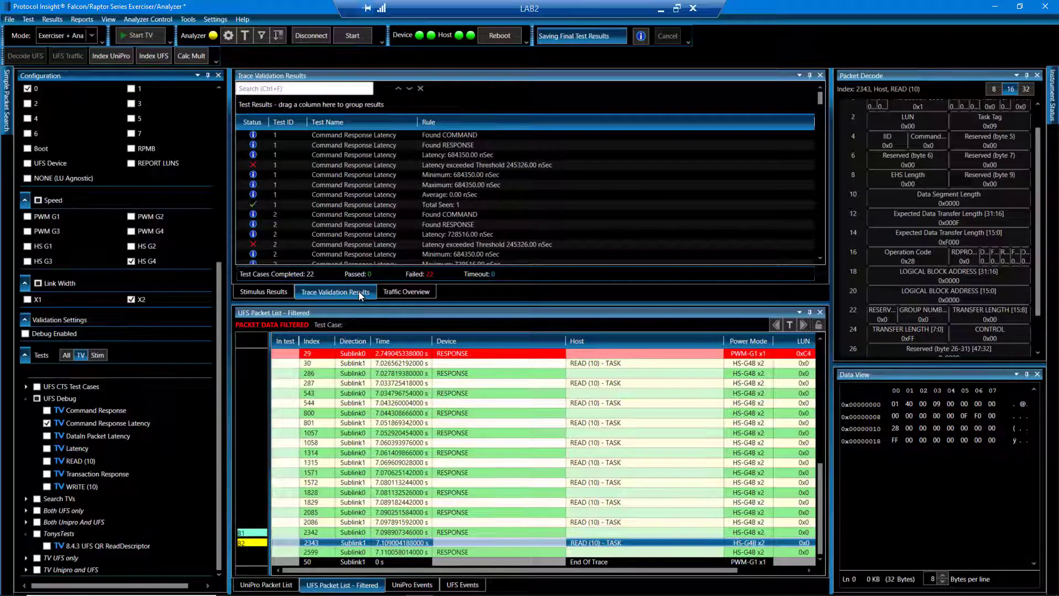
# Review the Command Response Latency results from the first test ID to 22, and select the Found COMMAND entry of test ID 22
pyautogui.scroll(-8, 473, 174)
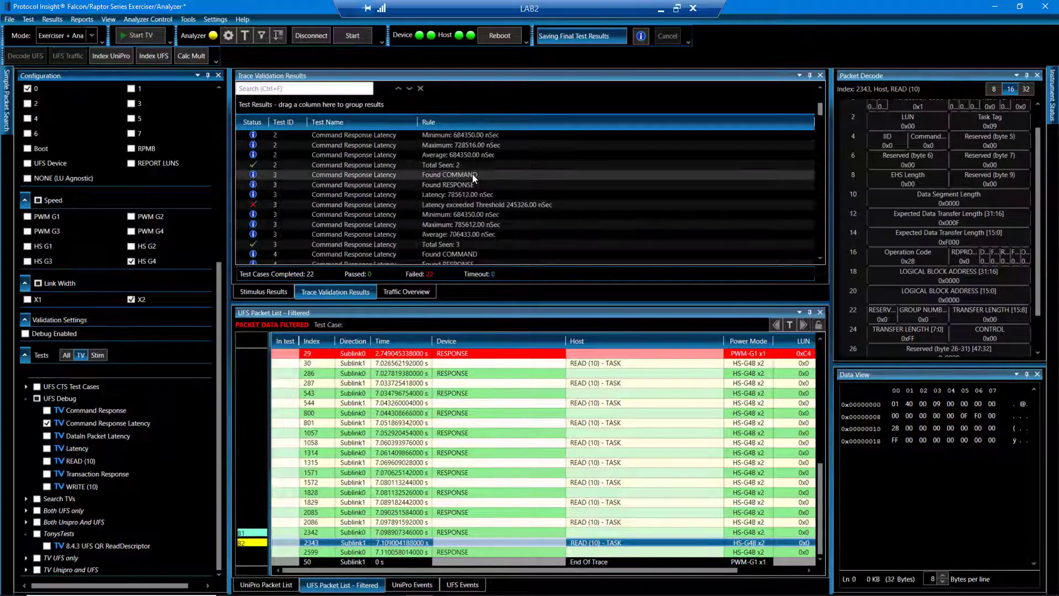
pyautogui.scroll(-4, 472, 174)
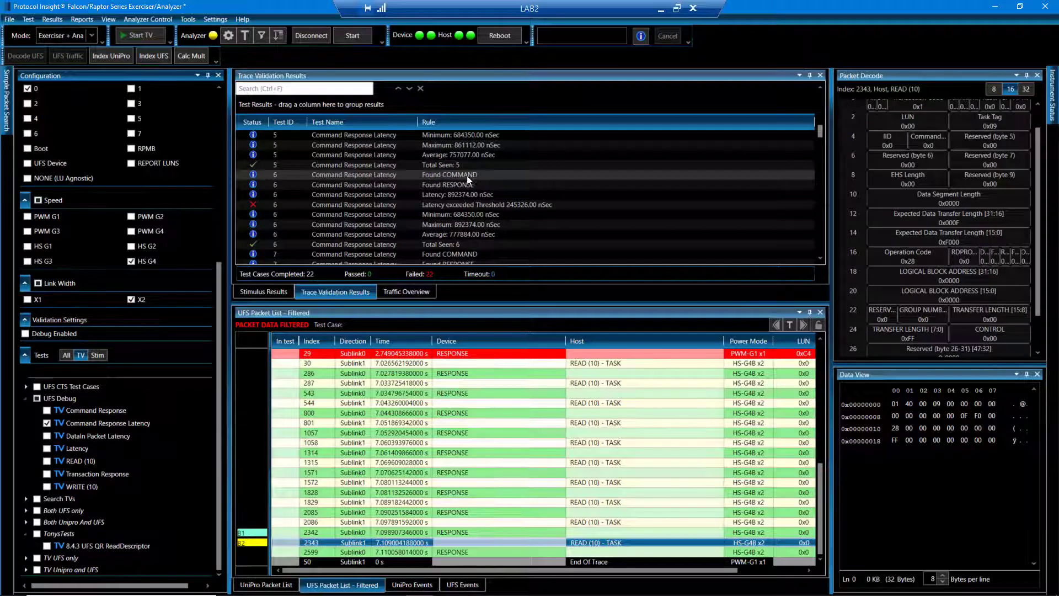
pyautogui.scroll(-20, 466, 187)
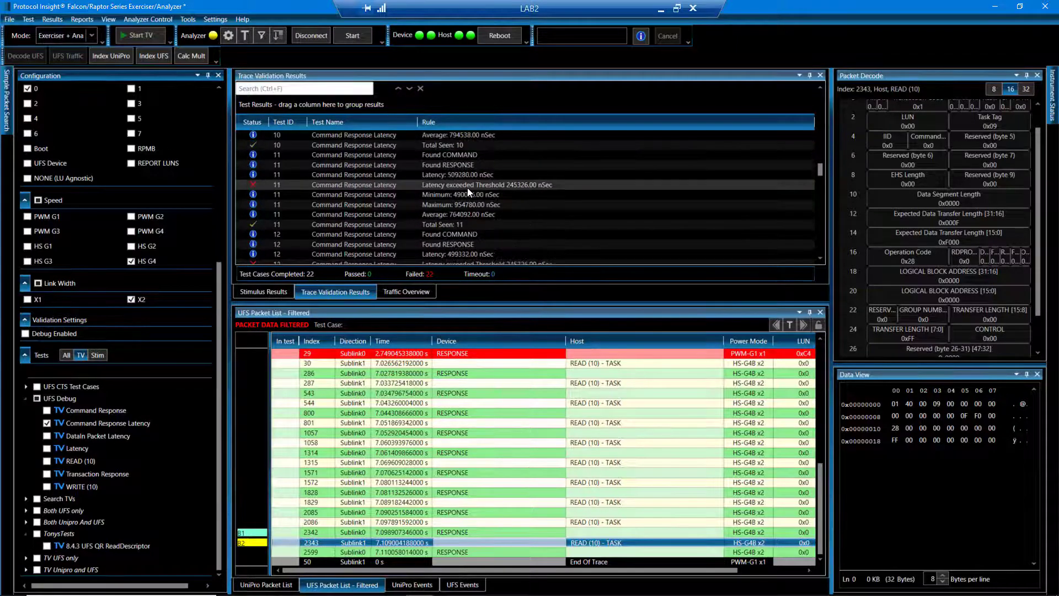
pyautogui.scroll(-20, 468, 187)
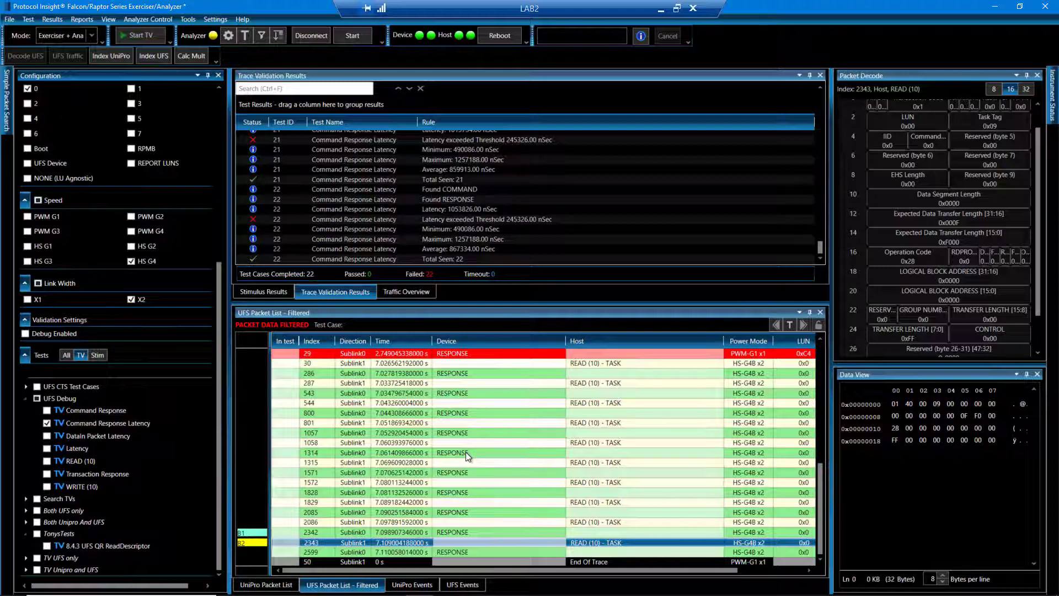
pyautogui.click(458, 190)
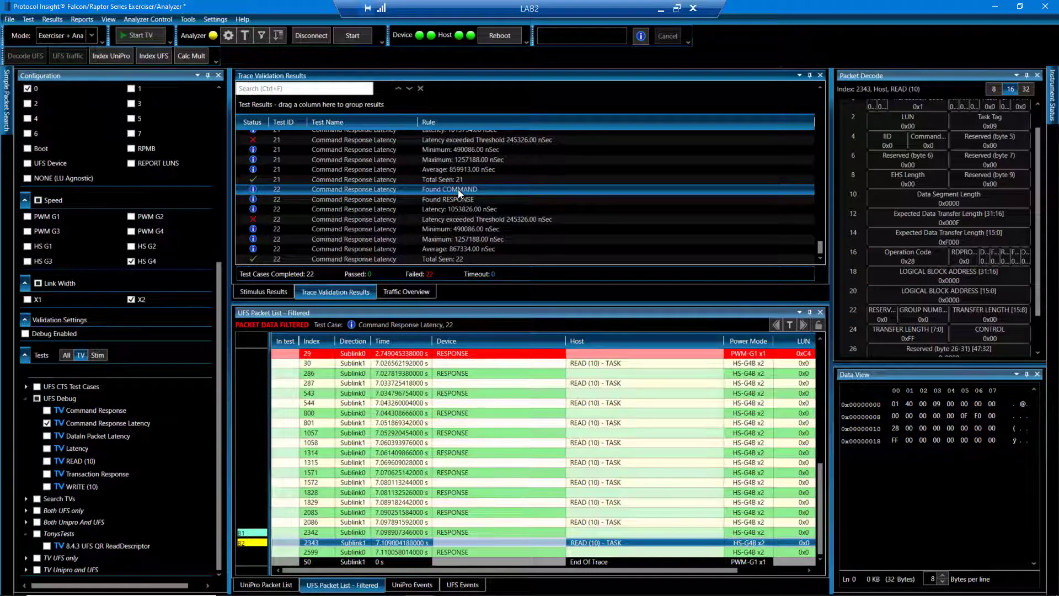
# Locate test ID 20's READ (10) command, bookmark it with B1 and its response with B2, and locate test ID 21's command and response packets
pyautogui.scroll(4, 458, 163)
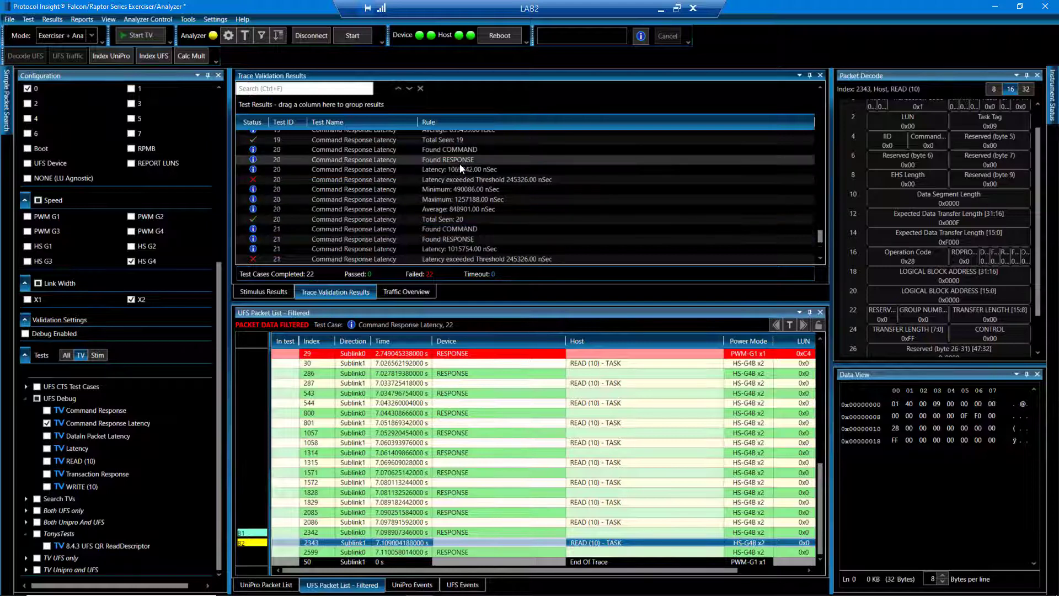
pyautogui.click(459, 150)
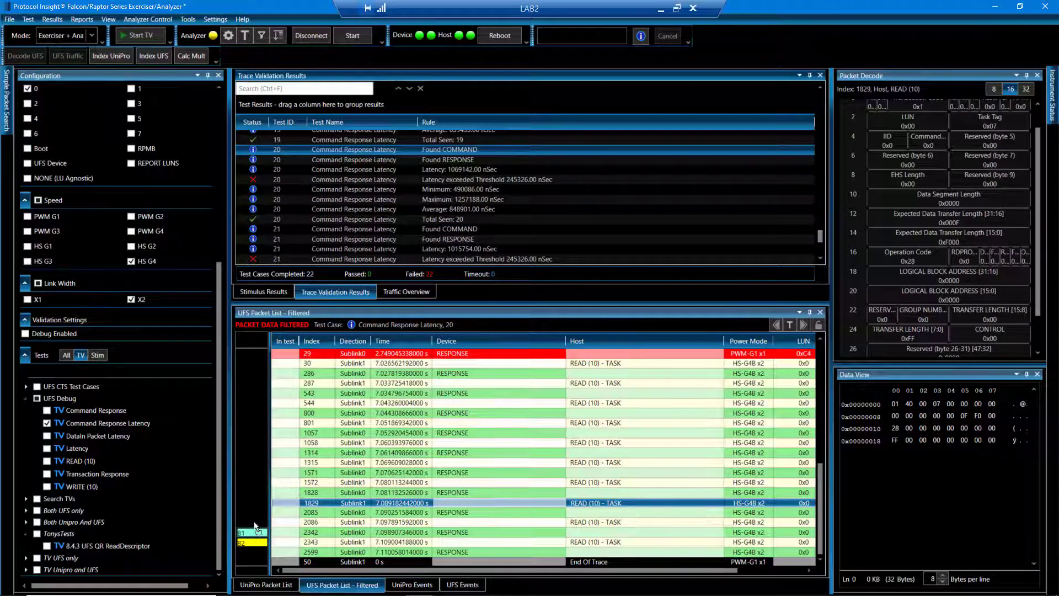
pyautogui.moveTo(252, 531); pyautogui.dragTo(255, 503)
pyautogui.moveTo(260, 518)
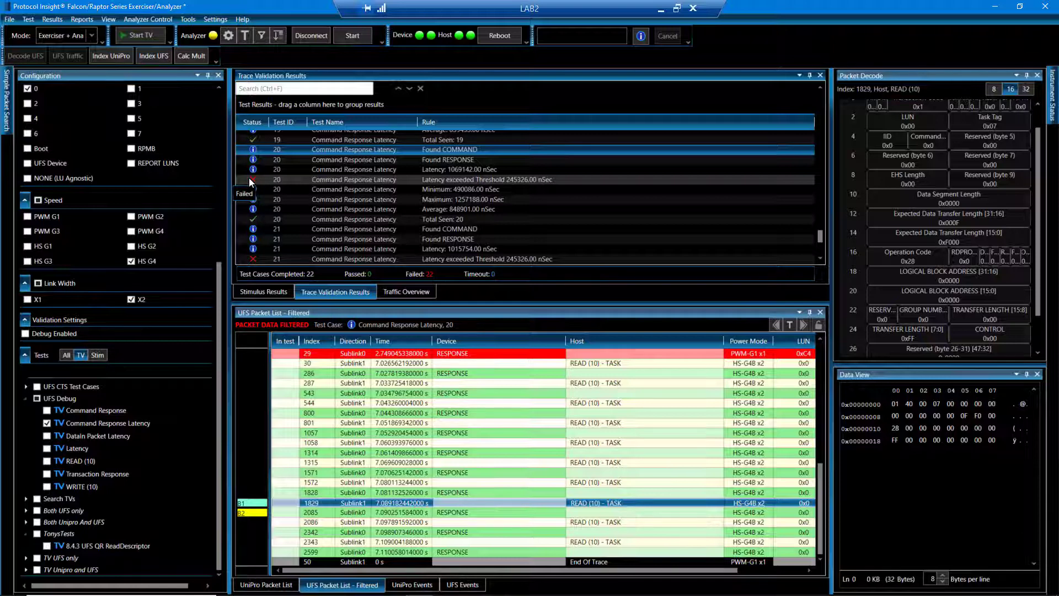
pyautogui.click(459, 232)
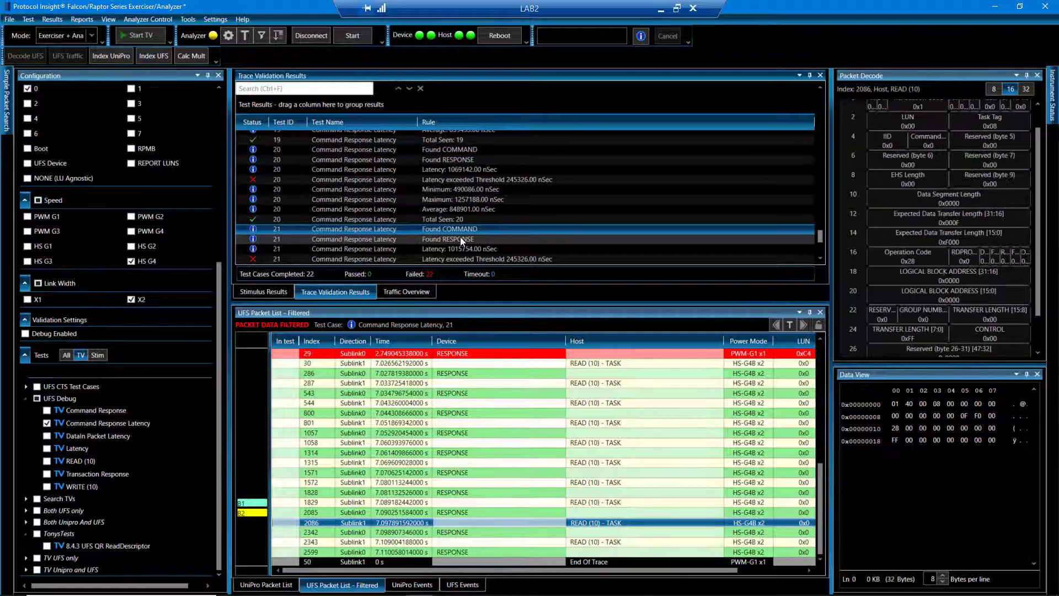
pyautogui.click(460, 239)
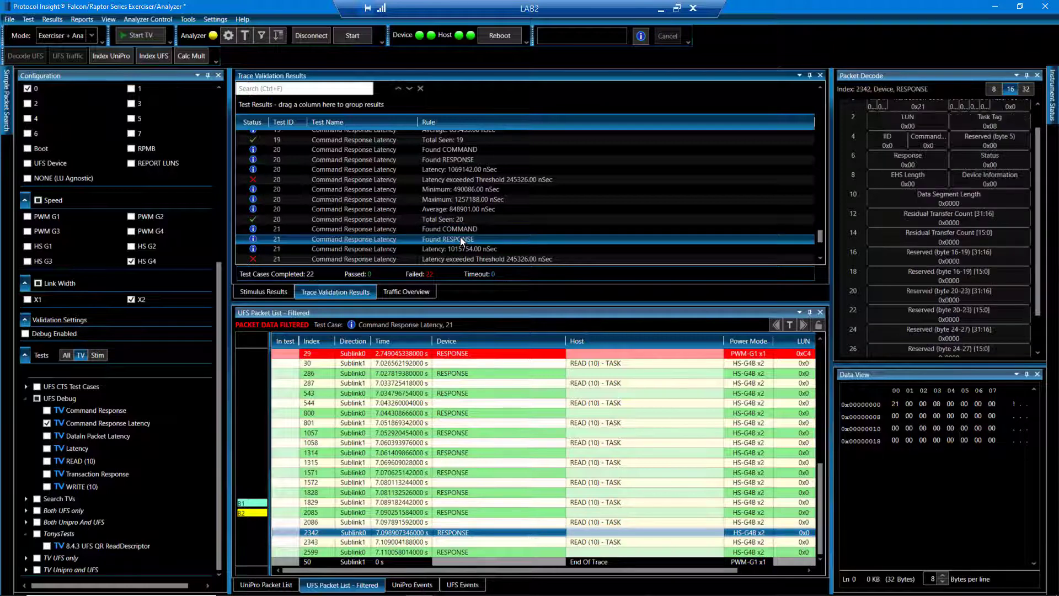